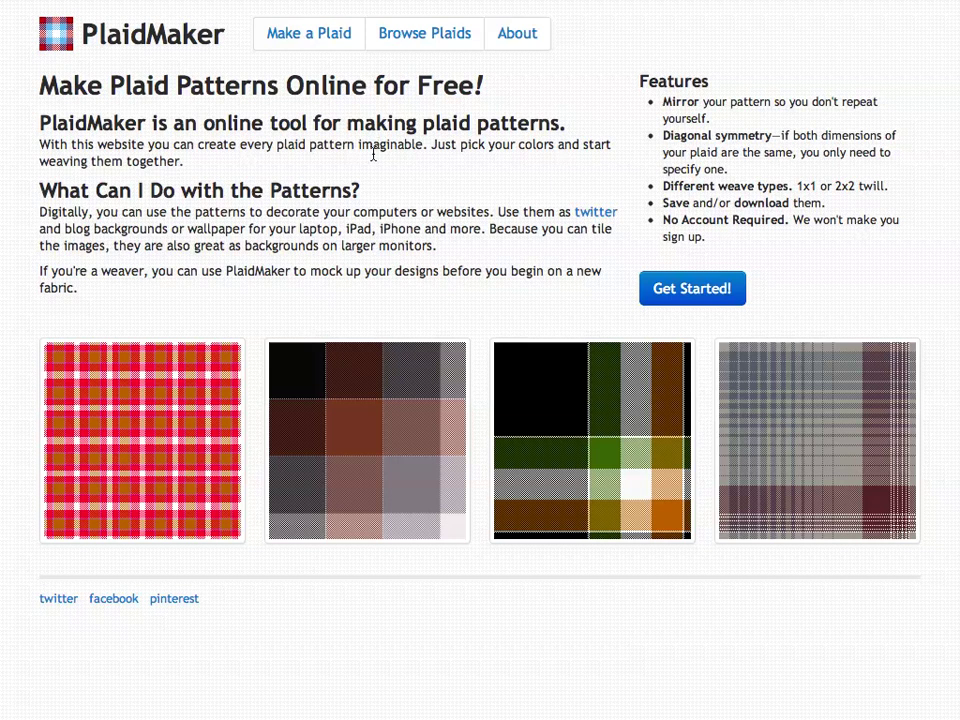
Start a new plaid and confirm white #FFFFFF as the first palette colour.
left_click(298, 38)
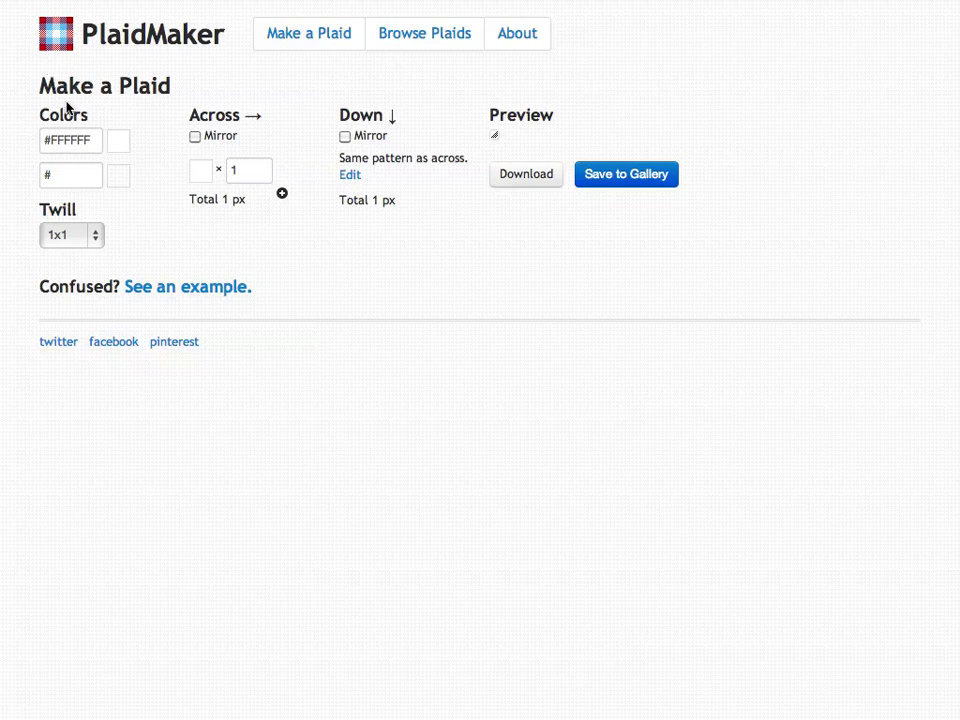
left_click(116, 148)
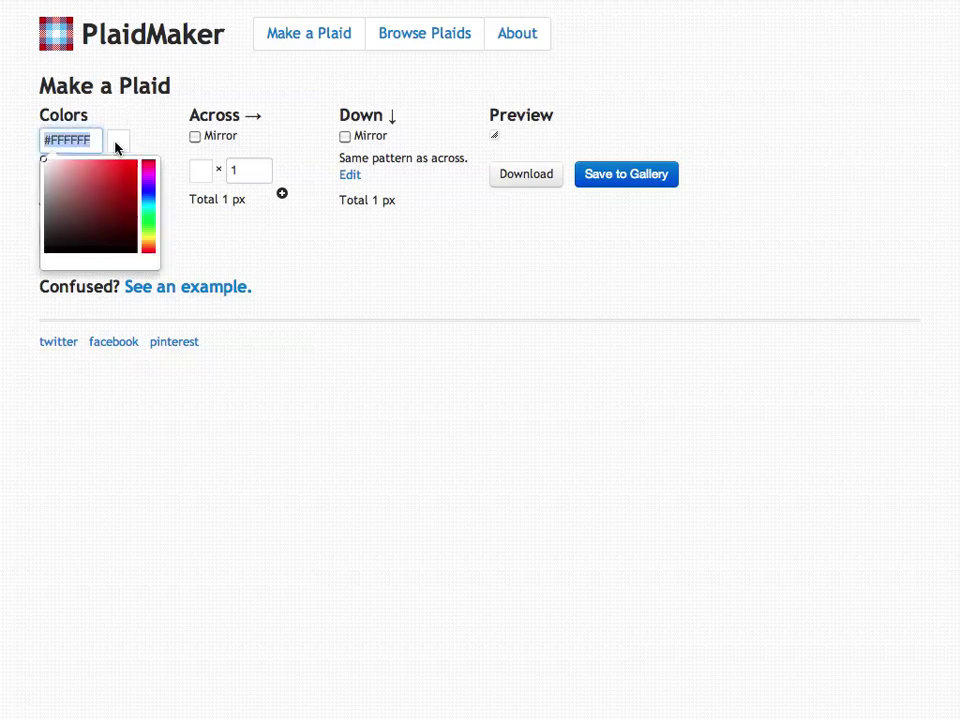
left_click(129, 118)
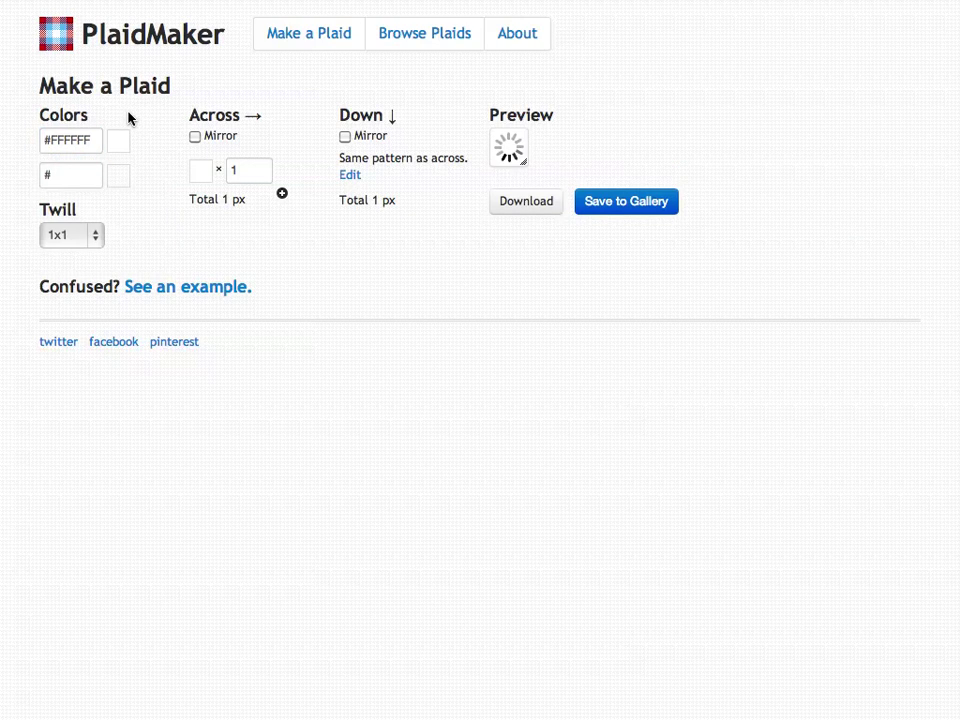
Set the second palette colour to green #29692F.
left_click(90, 176)
left_click(76, 234)
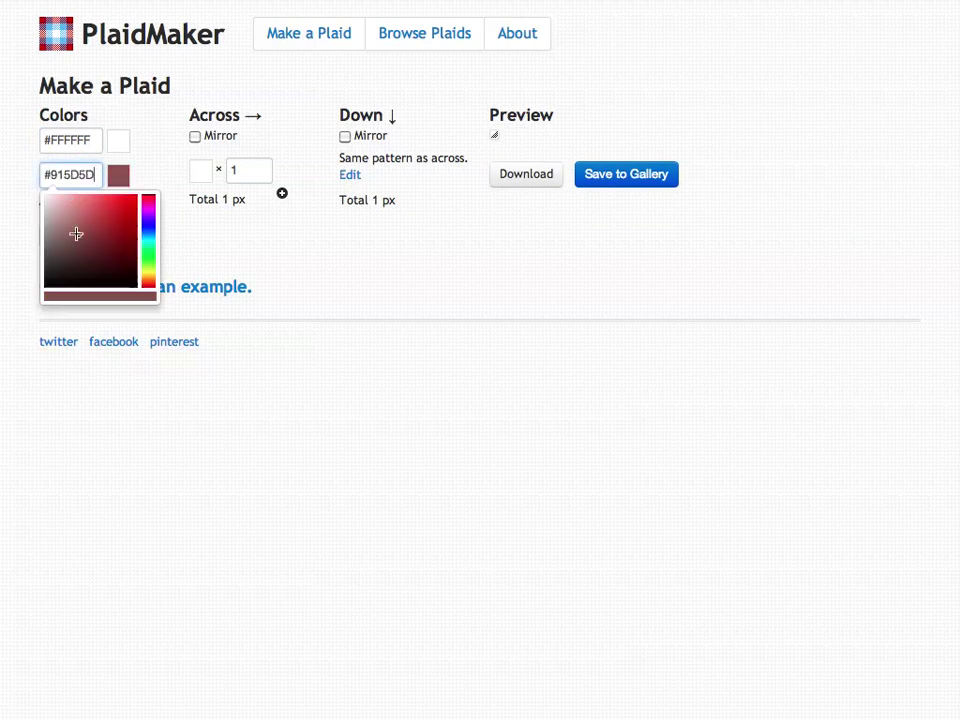
left_click(99, 249)
left_click_drag(144, 241, 149, 318)
left_click(189, 253)
Set the third palette colour to orange #ED6400.
left_click(88, 214)
left_click(120, 260)
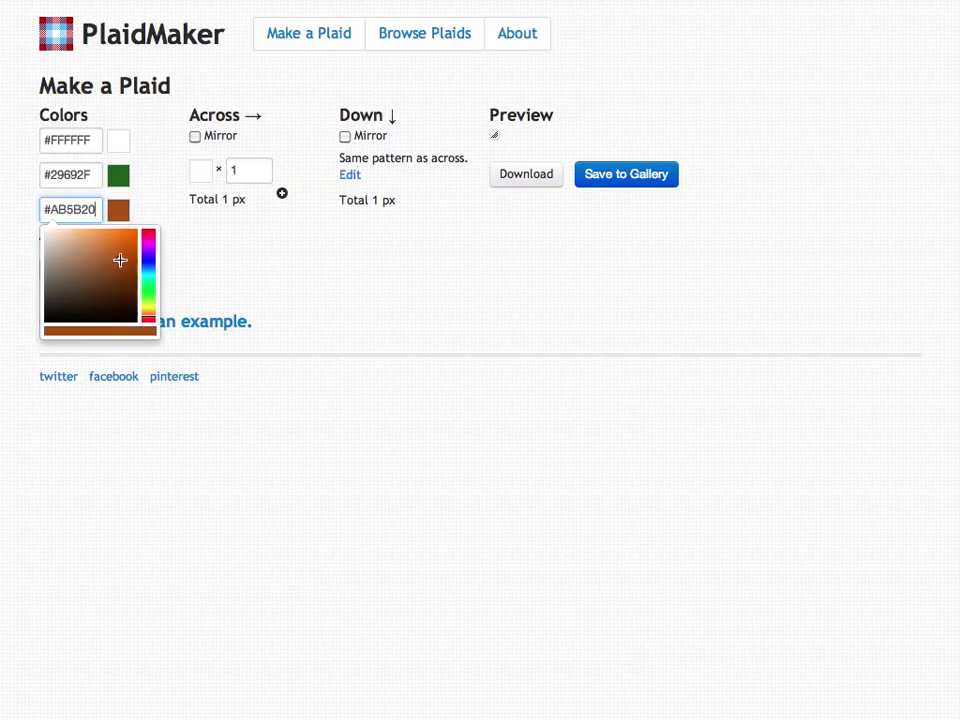
left_click_drag(120, 260, 137, 236)
left_click(28, 208)
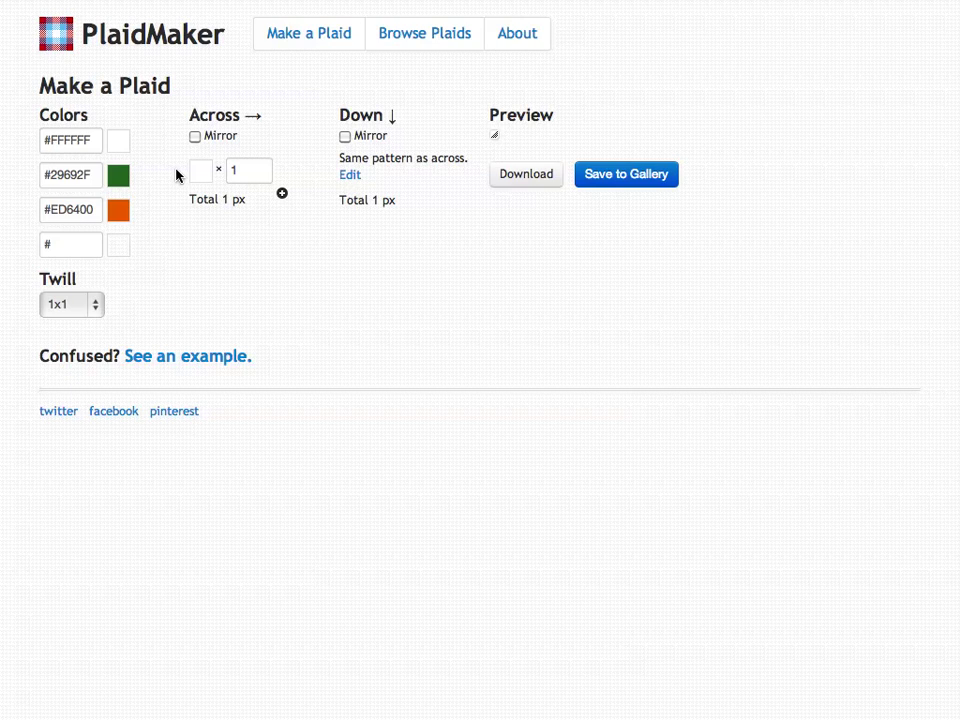
Change the first white across stripe's width to 12 px.
double_click(248, 171)
type("12")
left_click(221, 289)
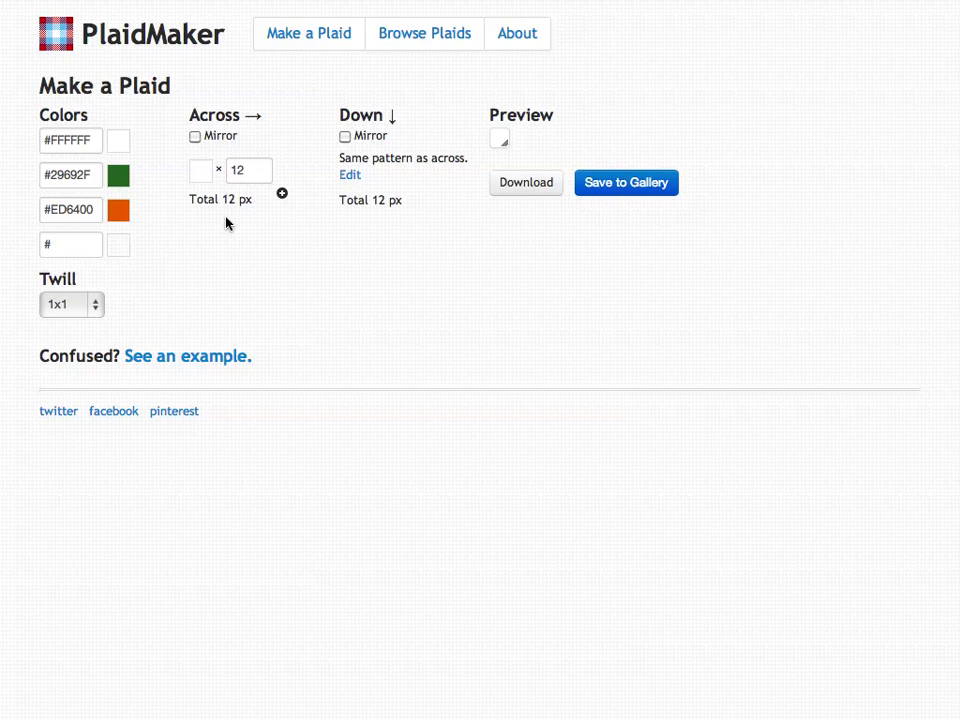
Add a 12 px green stripe to the across pattern.
left_click(283, 199)
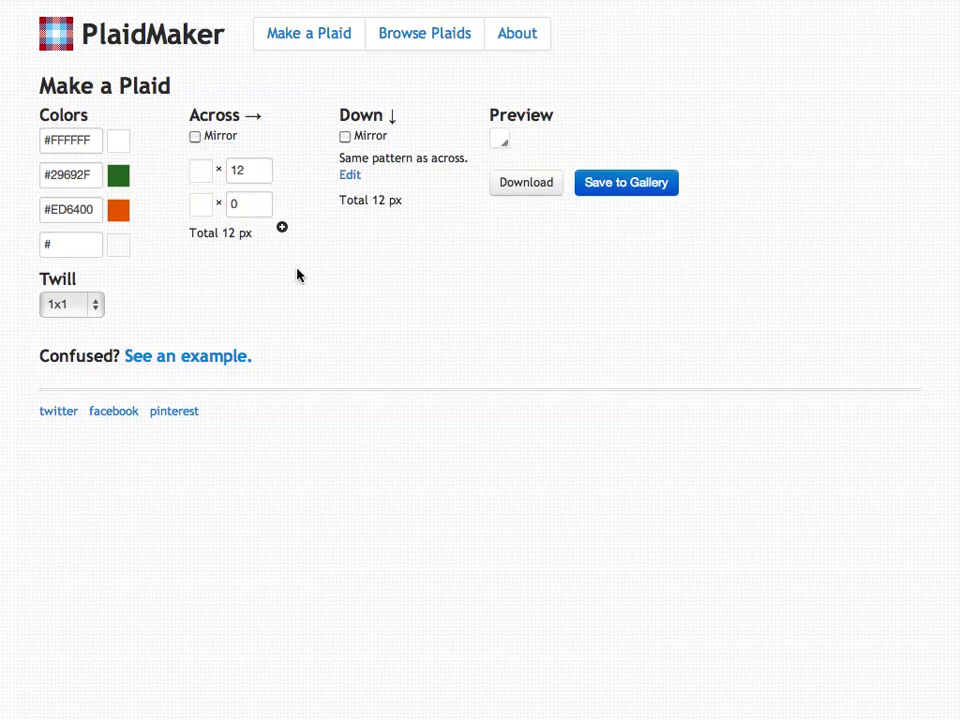
left_click(203, 205)
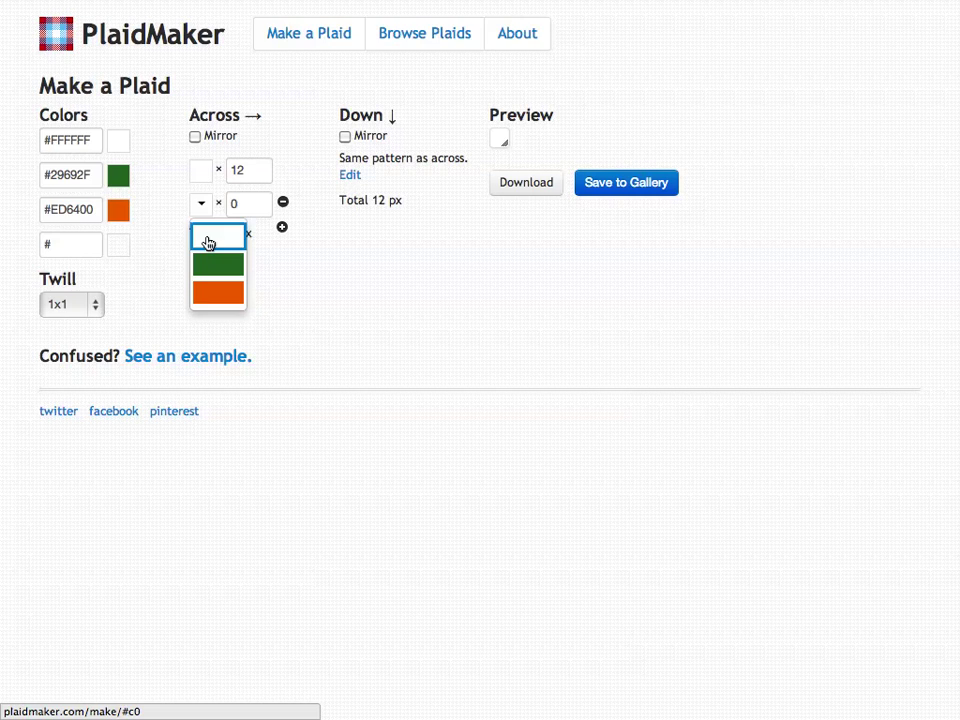
left_click(217, 263)
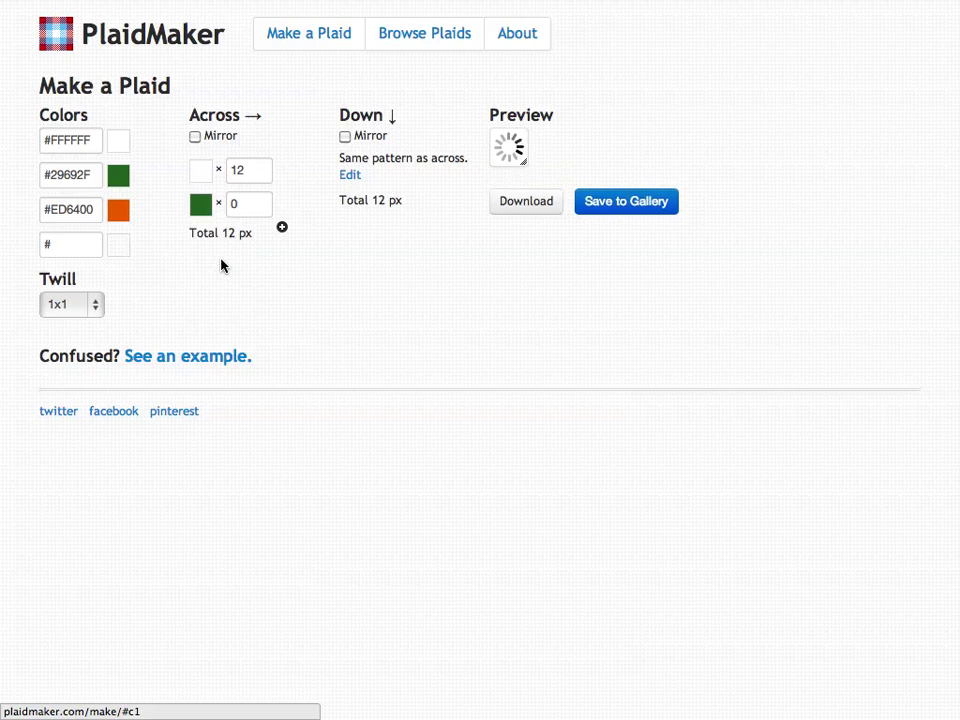
left_click(242, 208)
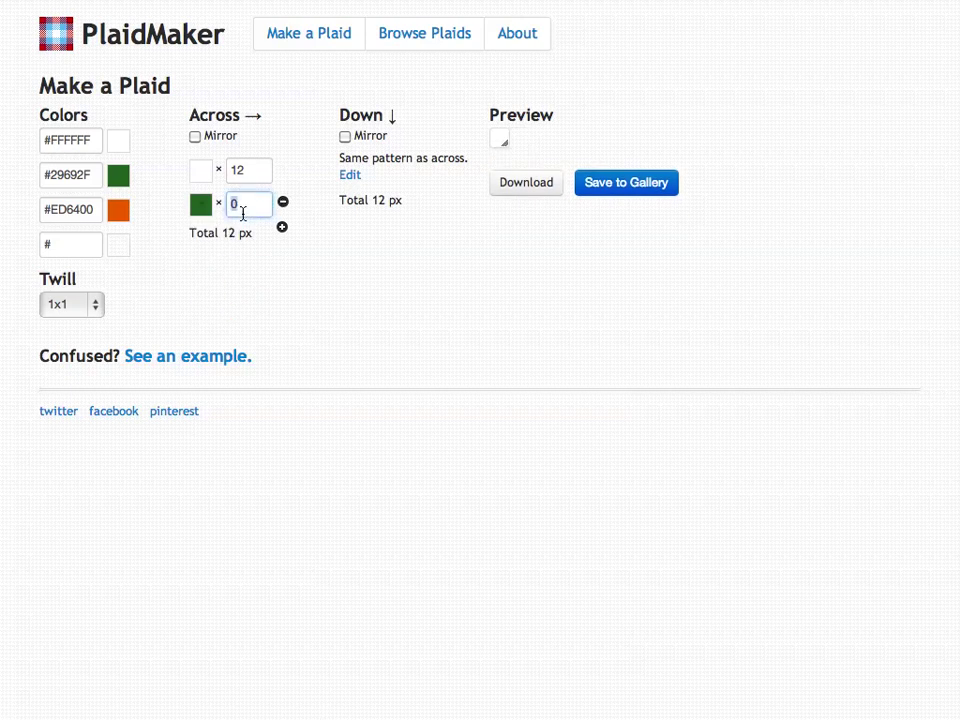
type("12")
key("Return")
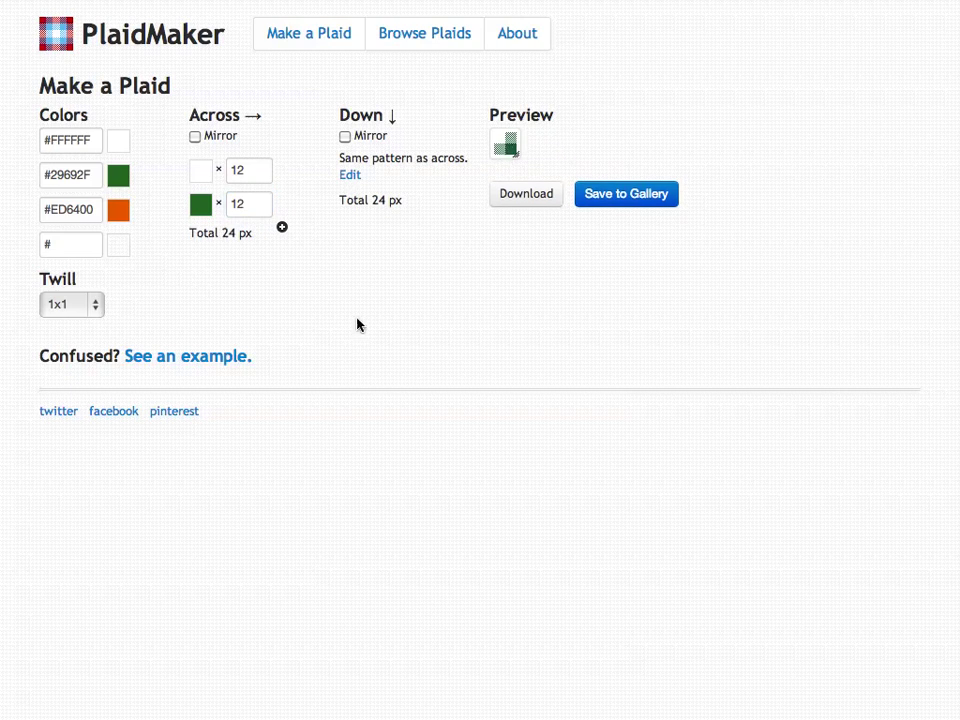
Add a 12 px orange stripe after it, bringing across to 36 px.
left_click(283, 231)
left_click(200, 238)
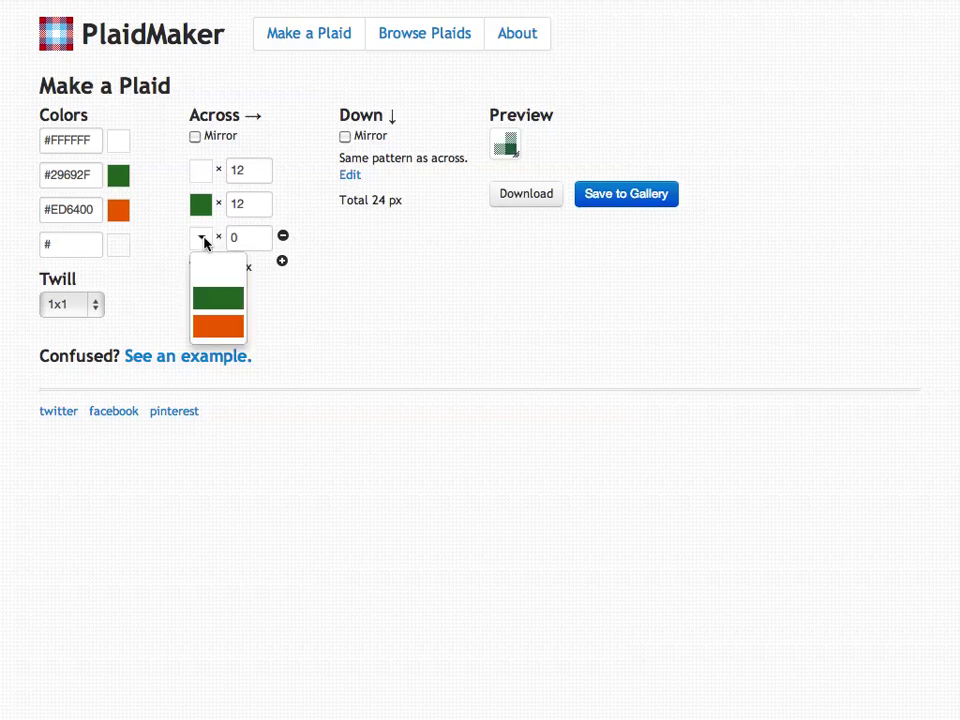
left_click(226, 326)
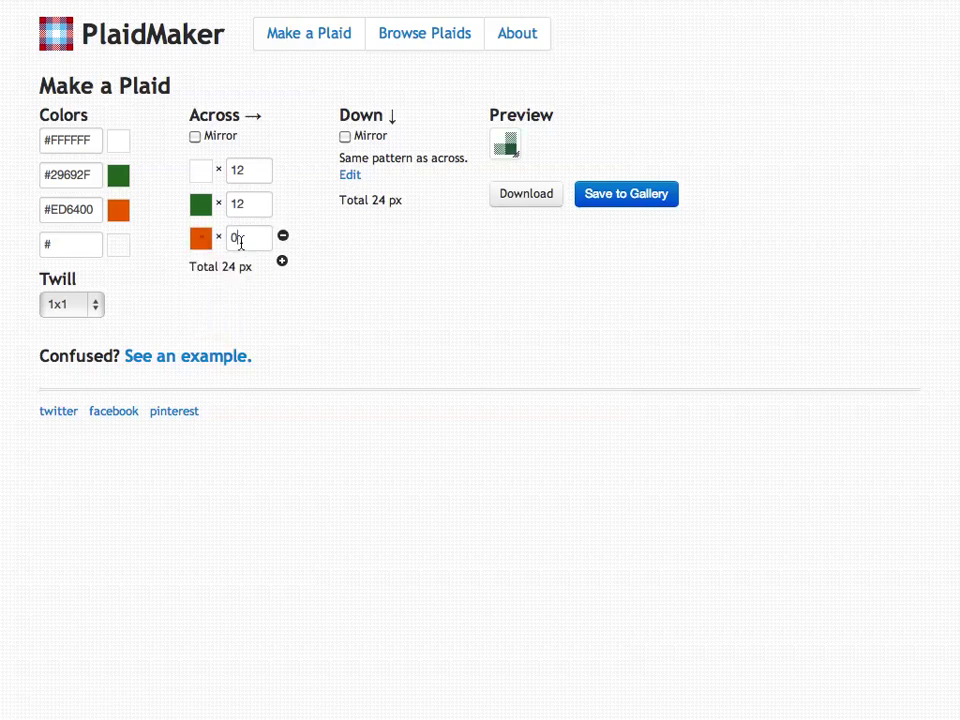
double_click(240, 240)
type("12")
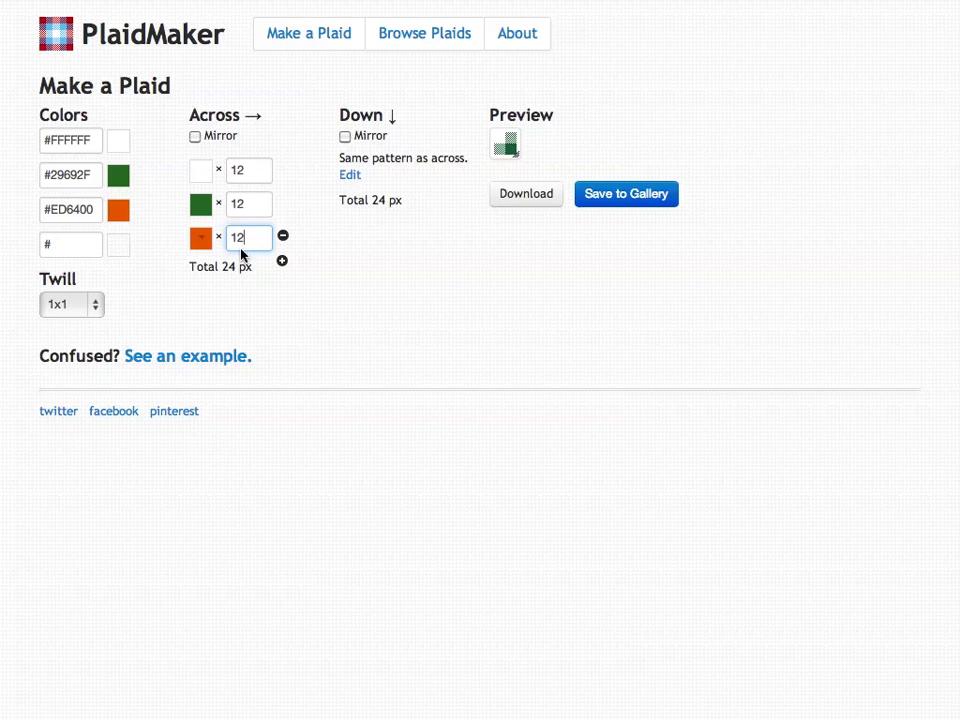
left_click(242, 294)
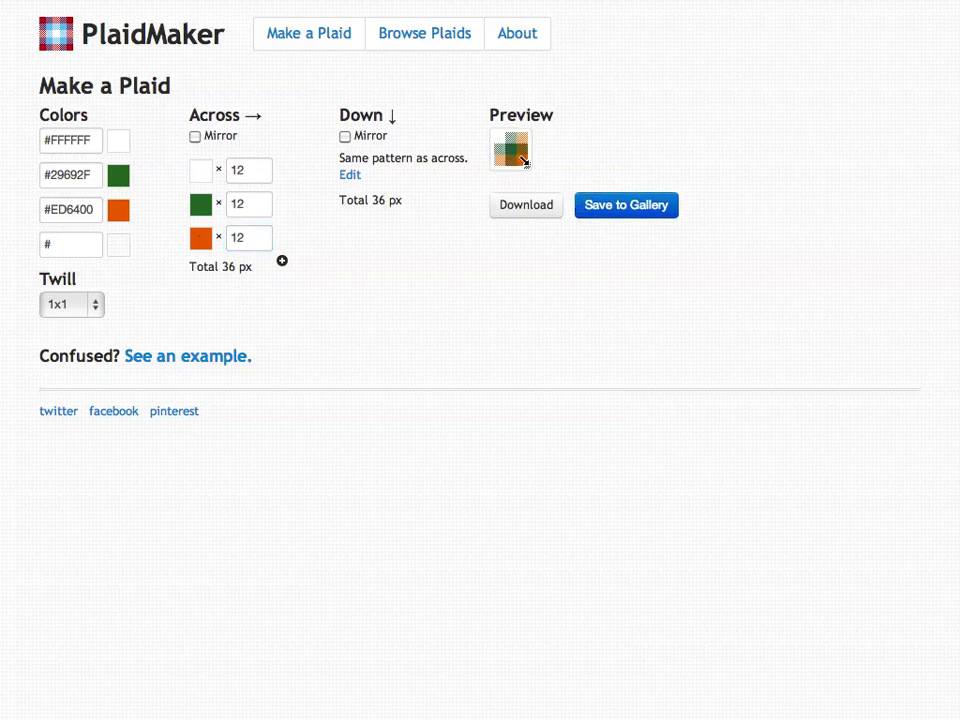
Enlarge the plaid preview by dragging its bottom-right corner outward.
left_click_drag(524, 162, 741, 338)
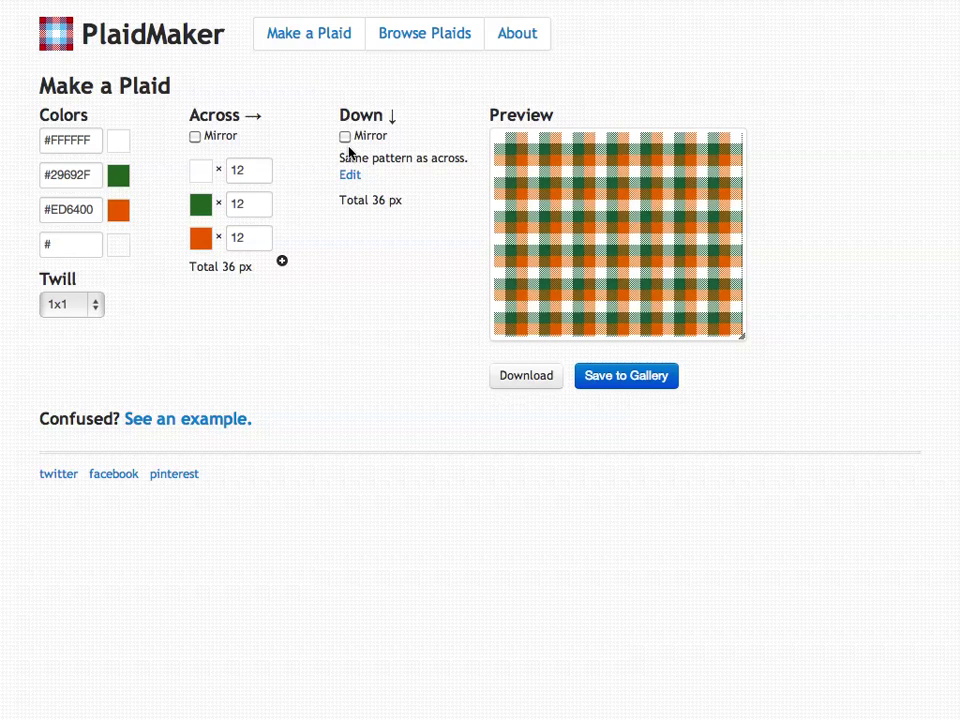
Give the down direction its own pattern, starting with a 12 px white stripe.
left_click(350, 177)
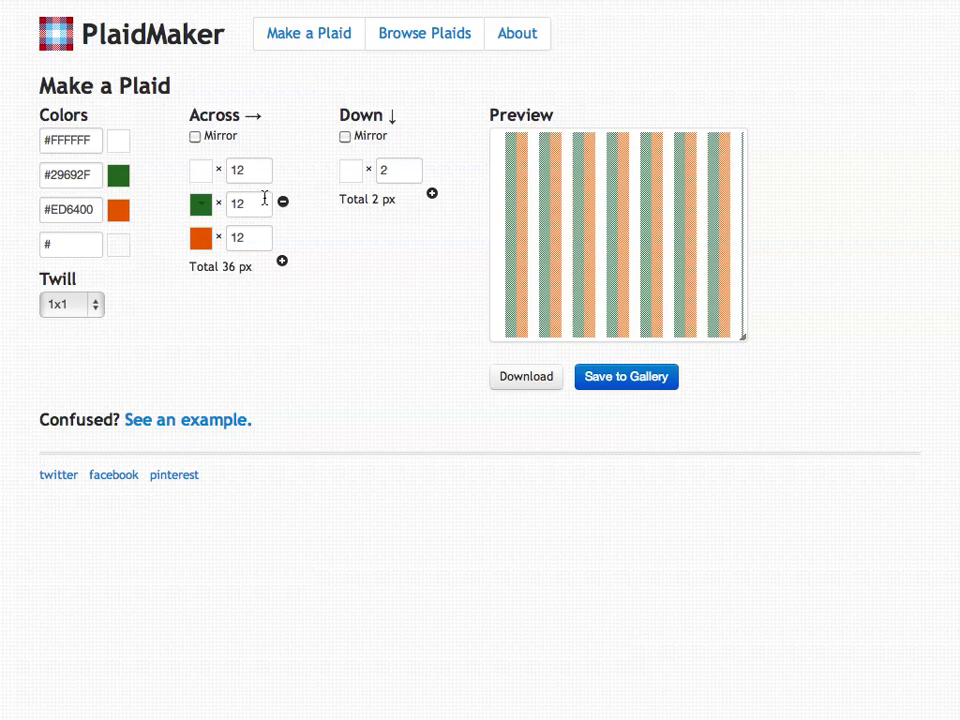
double_click(384, 171)
type("12")
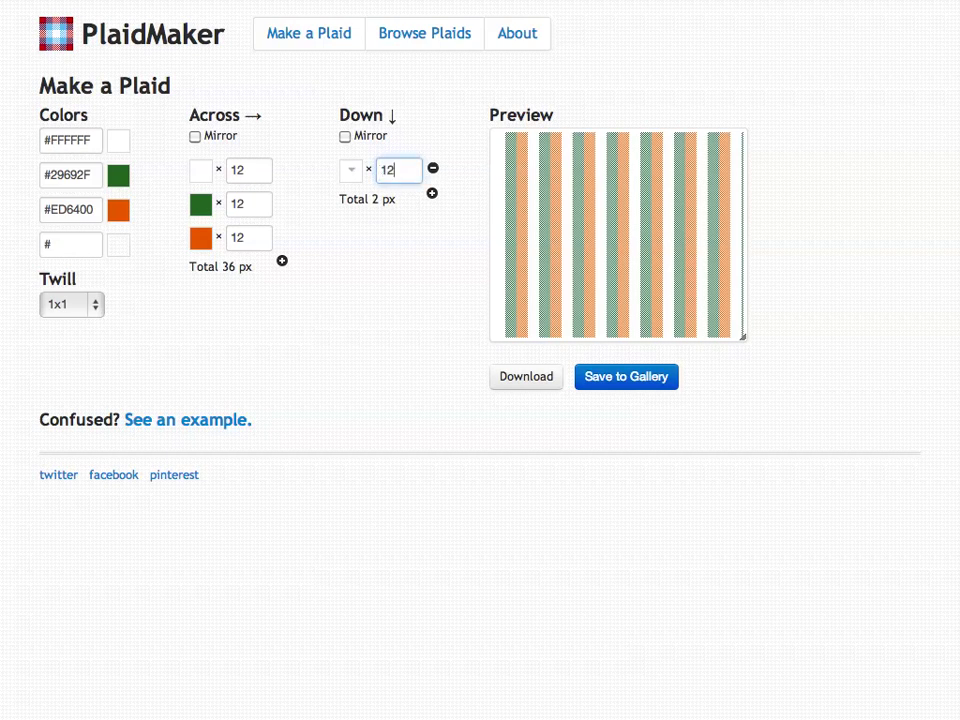
left_click(389, 233)
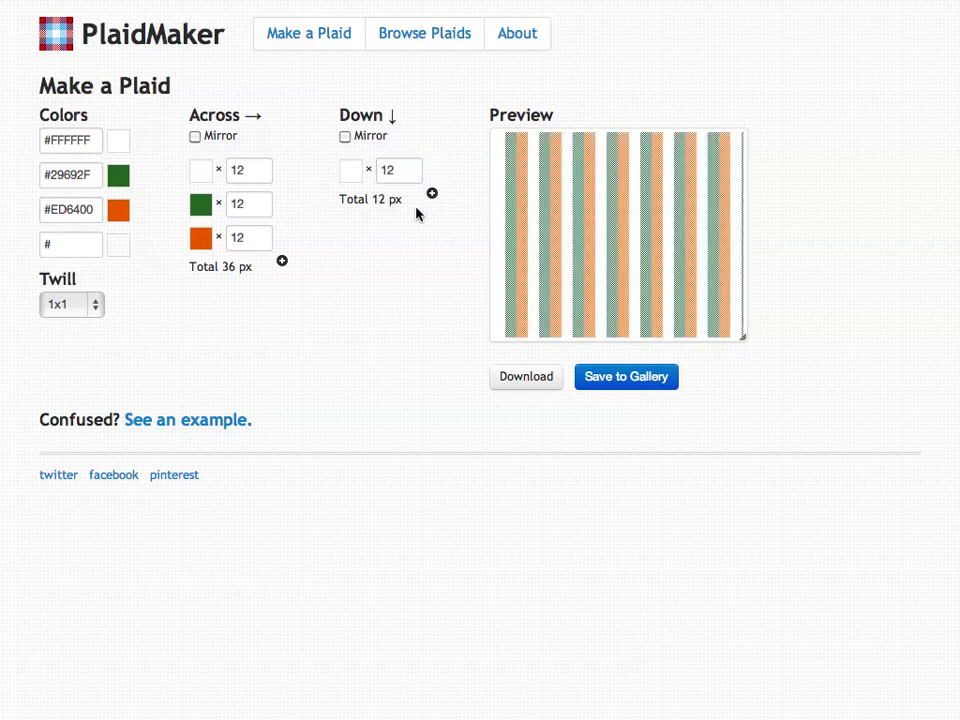
Add a 12 px orange stripe to the down pattern, totalling 24 px.
left_click(432, 193)
left_click(350, 204)
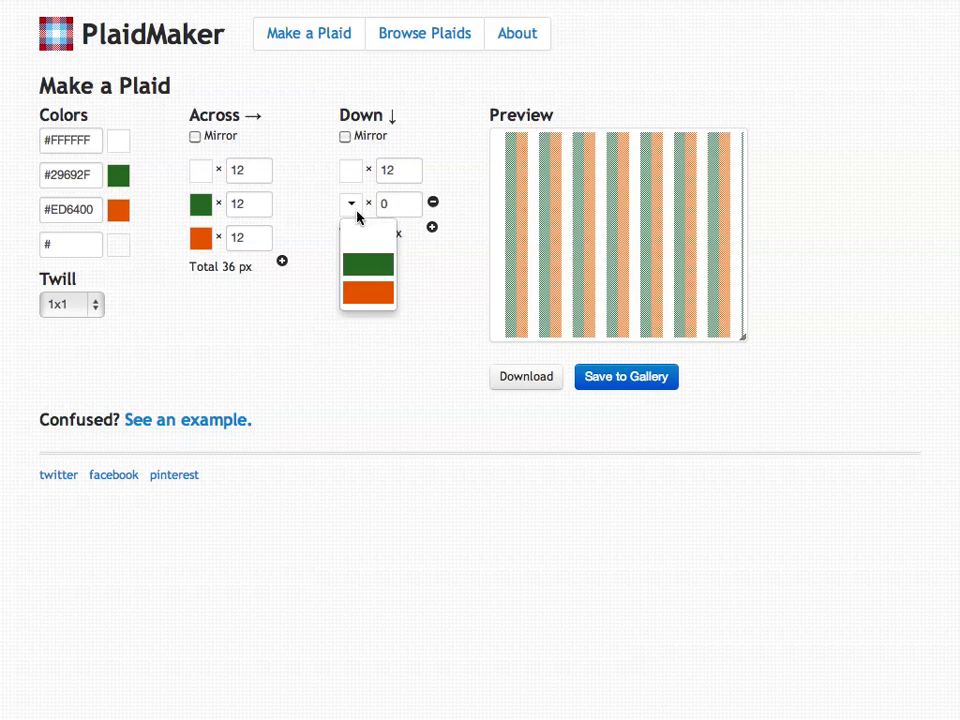
left_click(364, 288)
double_click(394, 207)
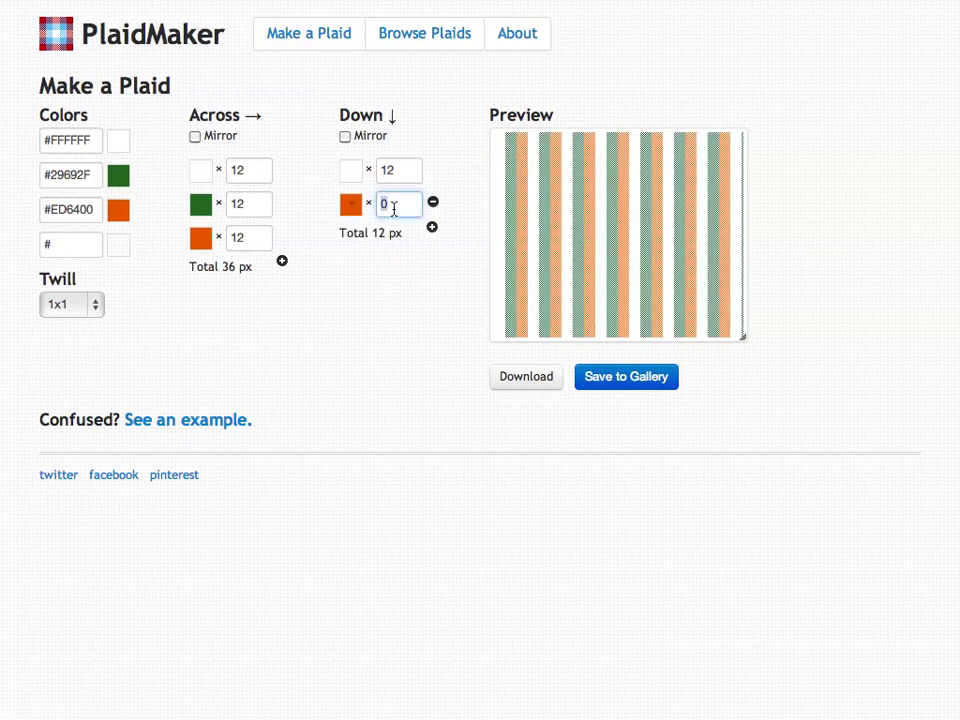
type("12")
left_click(341, 323)
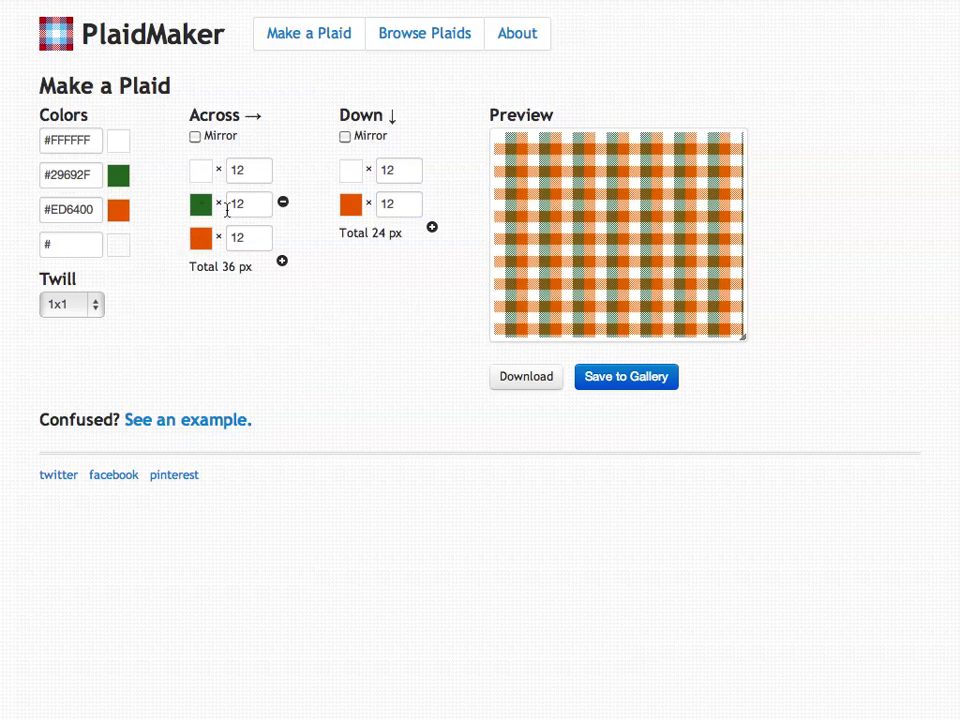
mouse_move(217, 230)
Delete the orange across stripe, leaving 12 px white and 12 px green.
left_click(283, 238)
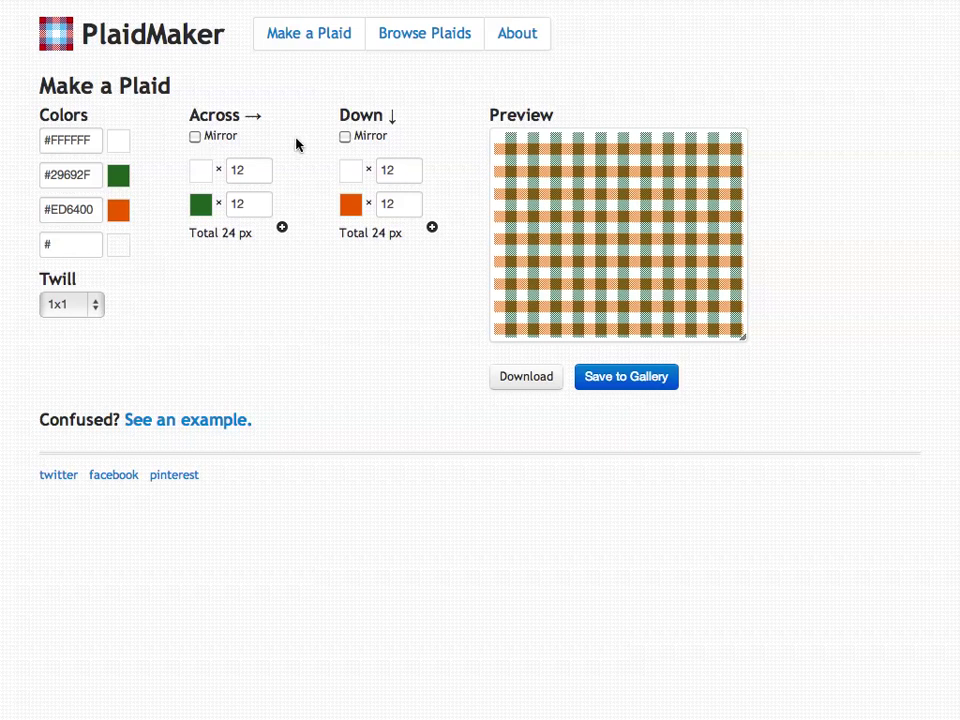
mouse_move(391, 198)
Turn on Mirror for the down pattern, doubling its repeat to 48 px.
left_click(346, 140)
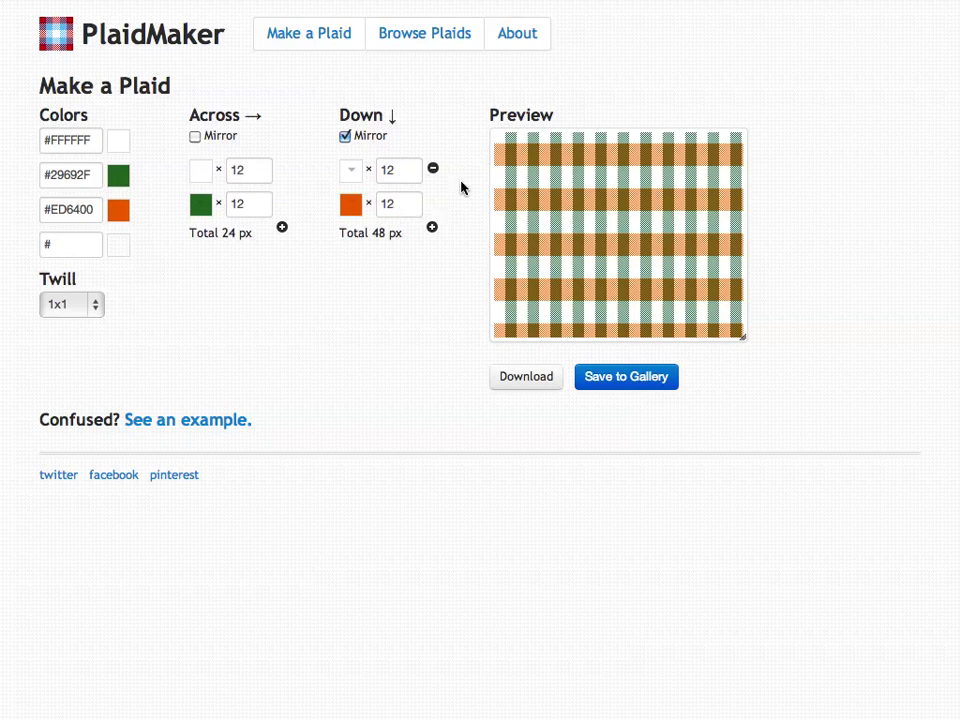
Add a 4 px white stripe to the down sequence.
left_click(432, 227)
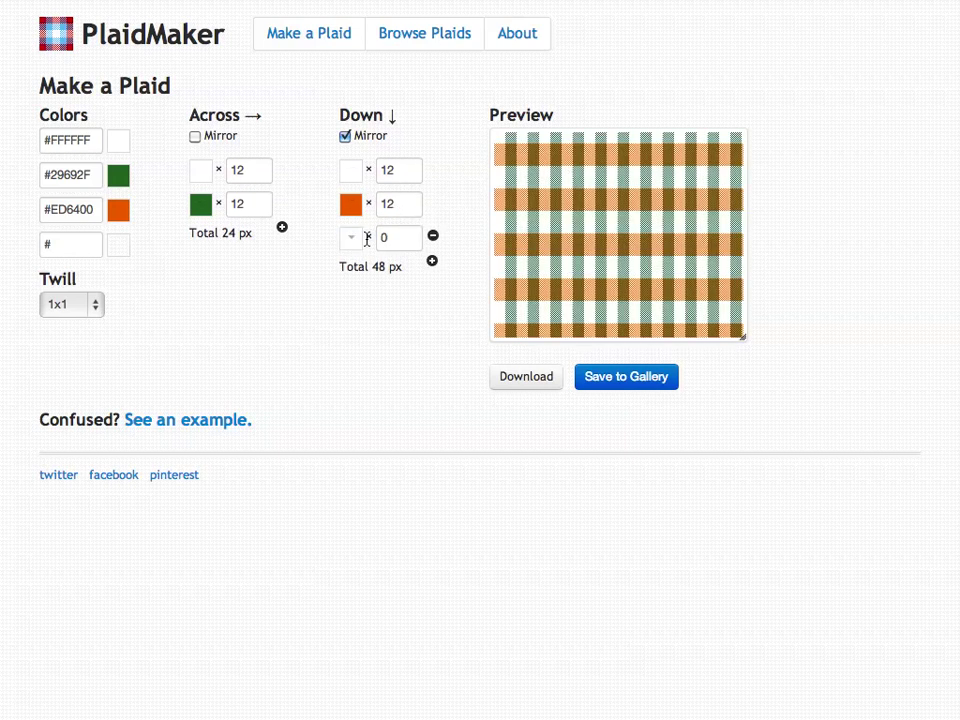
double_click(397, 240)
type("4")
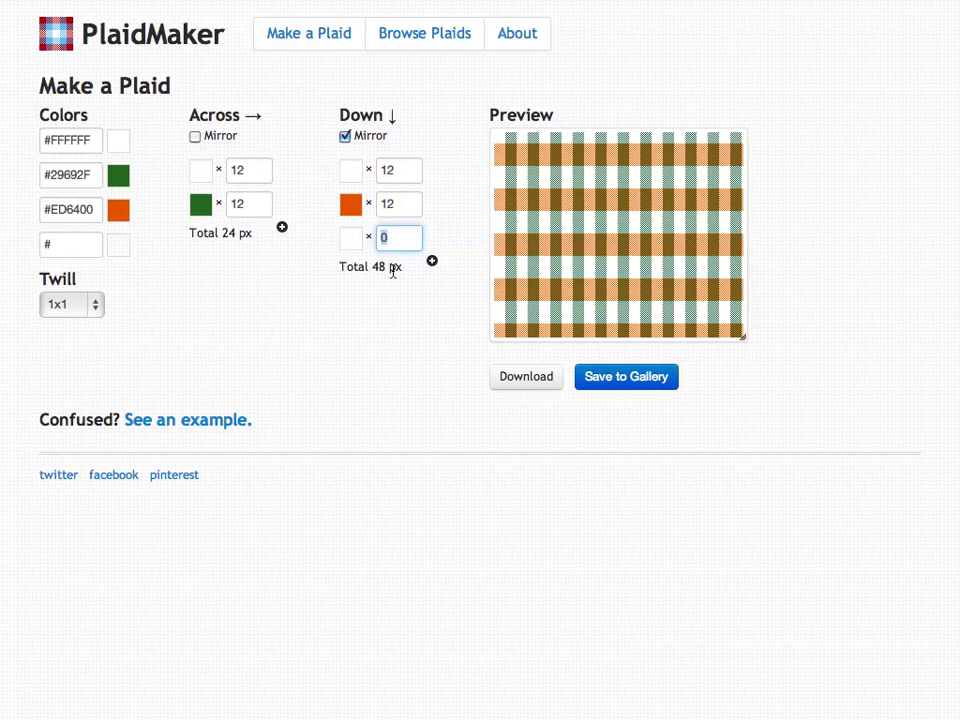
left_click(405, 300)
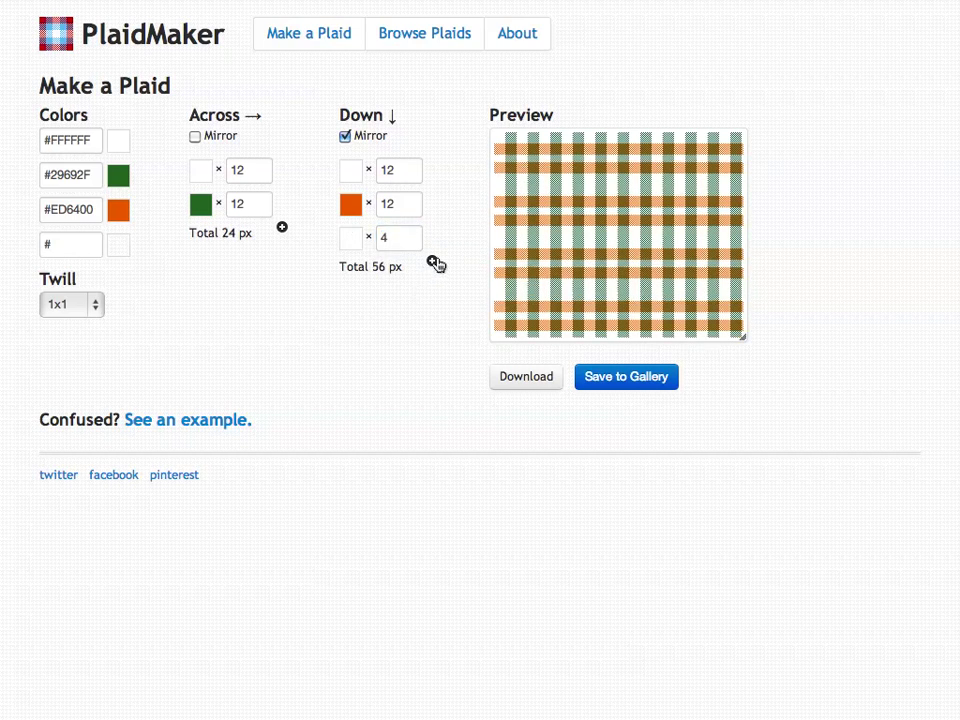
Add a 2 px green stripe and a 2 px white stripe to the down sequence.
left_click(431, 262)
left_click(354, 270)
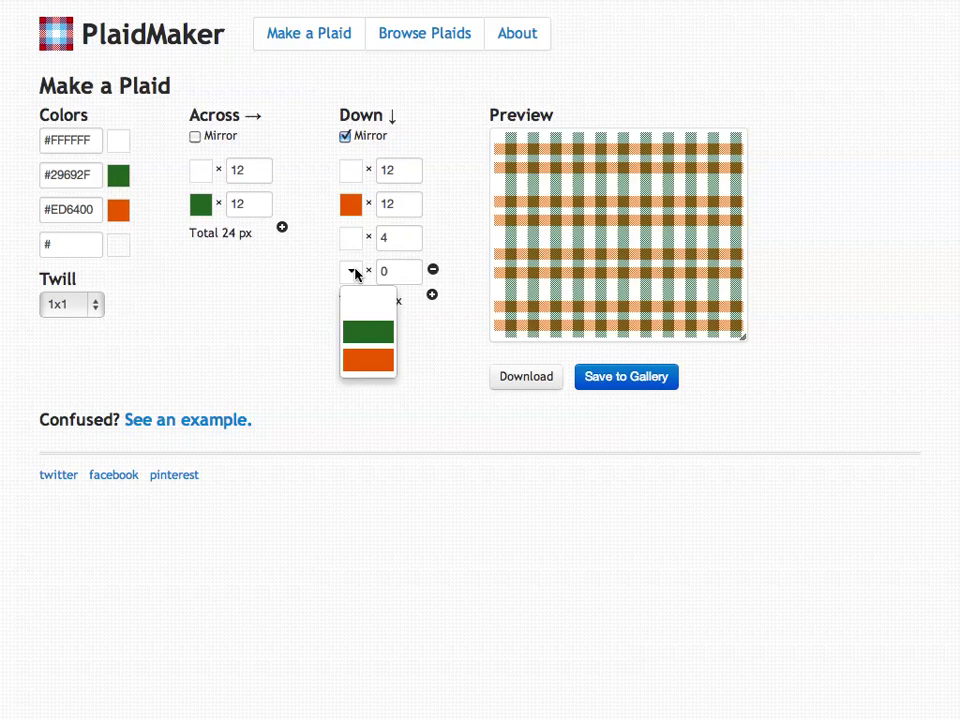
left_click(369, 332)
left_click(386, 278)
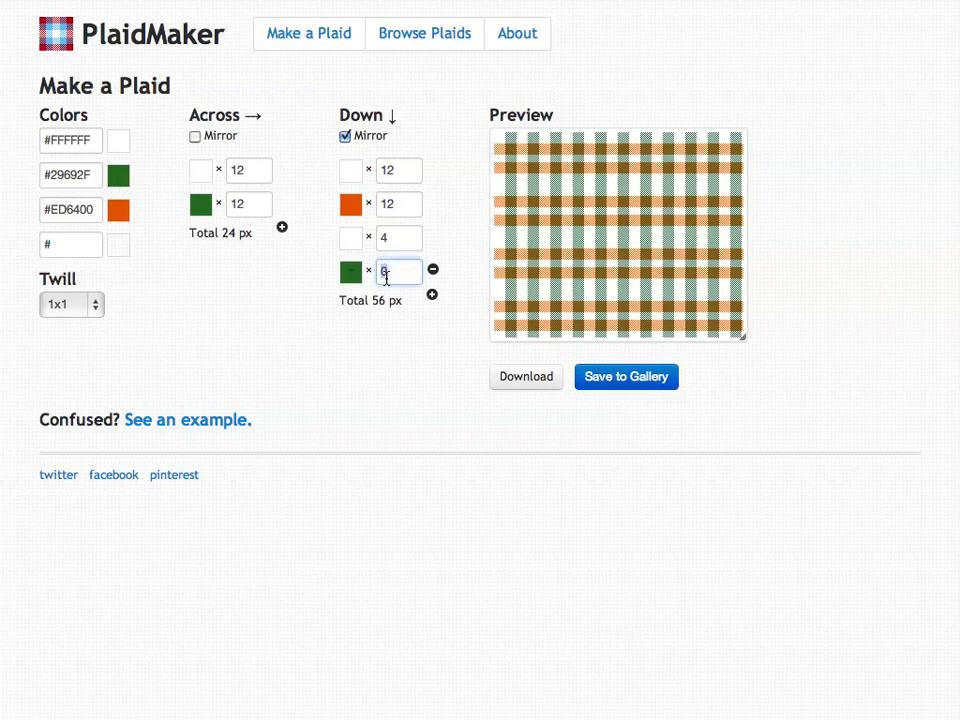
type("2")
left_click(431, 295)
left_click(433, 298)
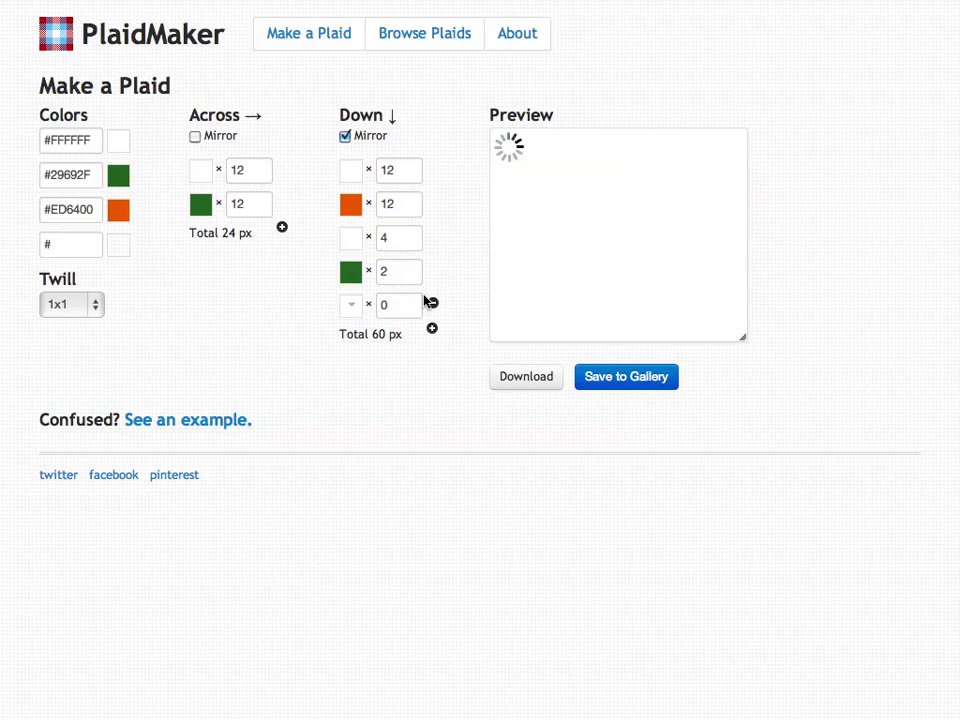
left_click(393, 310)
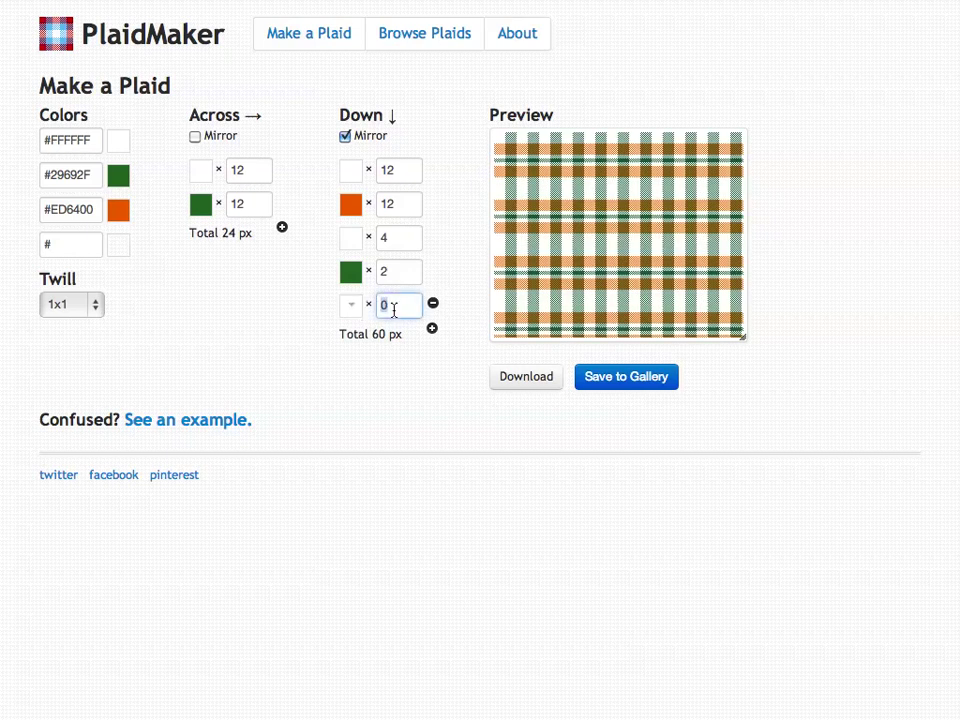
type("2")
left_click(390, 394)
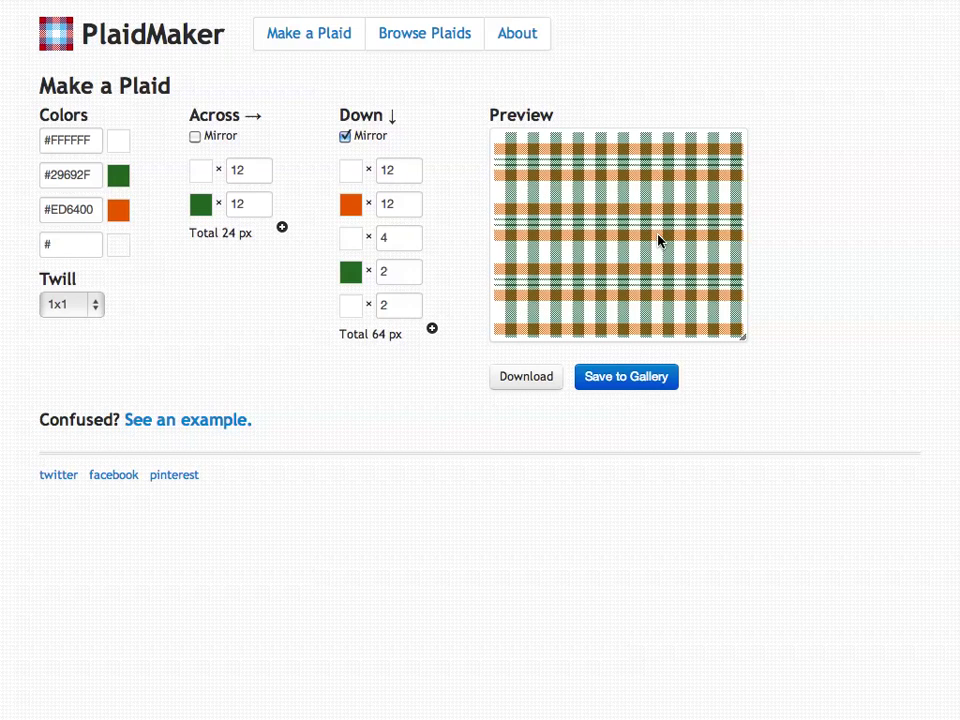
left_click(346, 137)
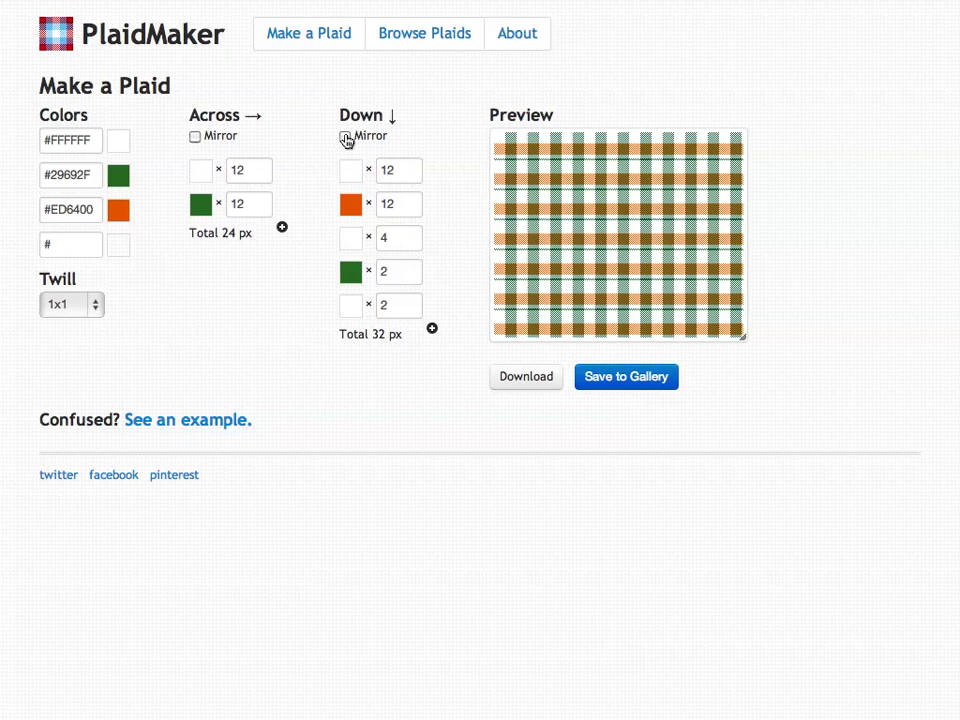
left_click(346, 138)
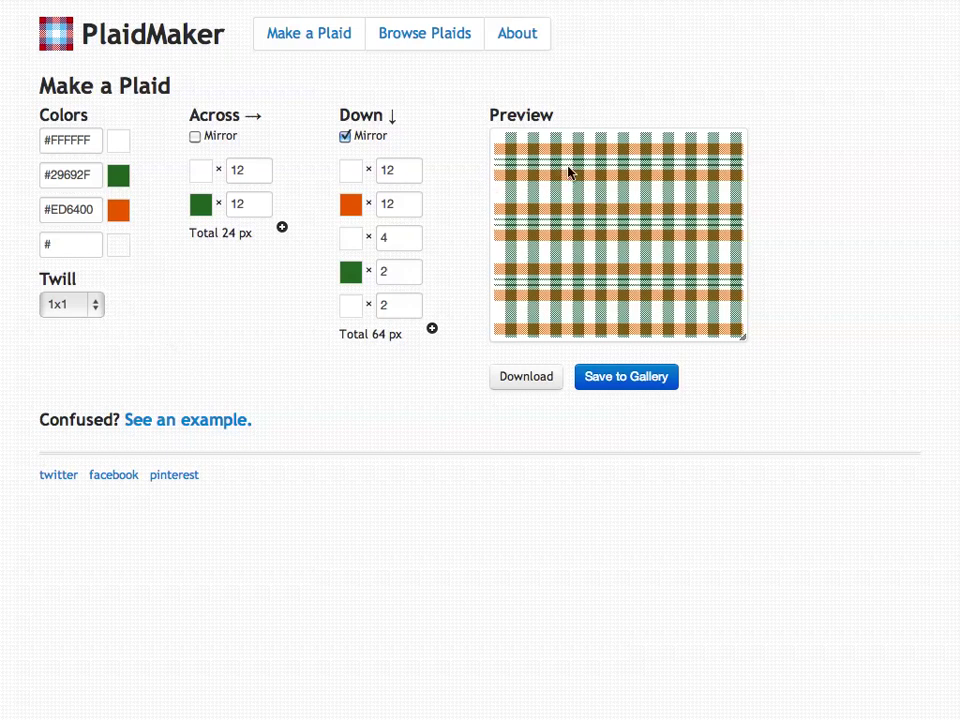
Change the Twill weave setting from 1x1 to 2x2.
left_click(86, 313)
left_click(77, 325)
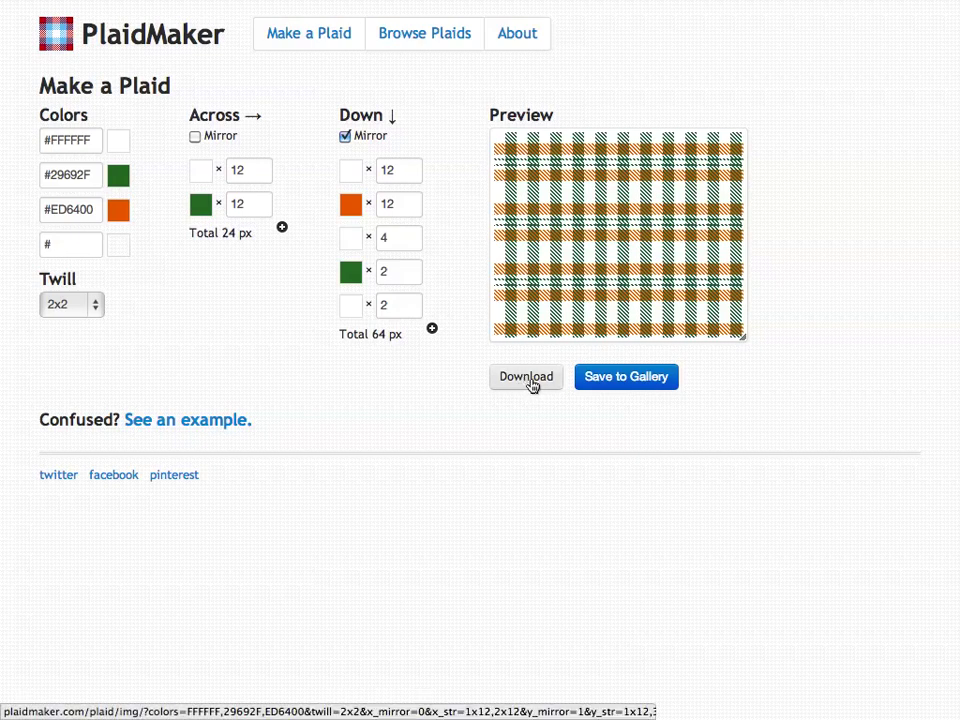
Save the plaid to the gallery with the name 'PlaidMaker Demo'.
left_click(637, 386)
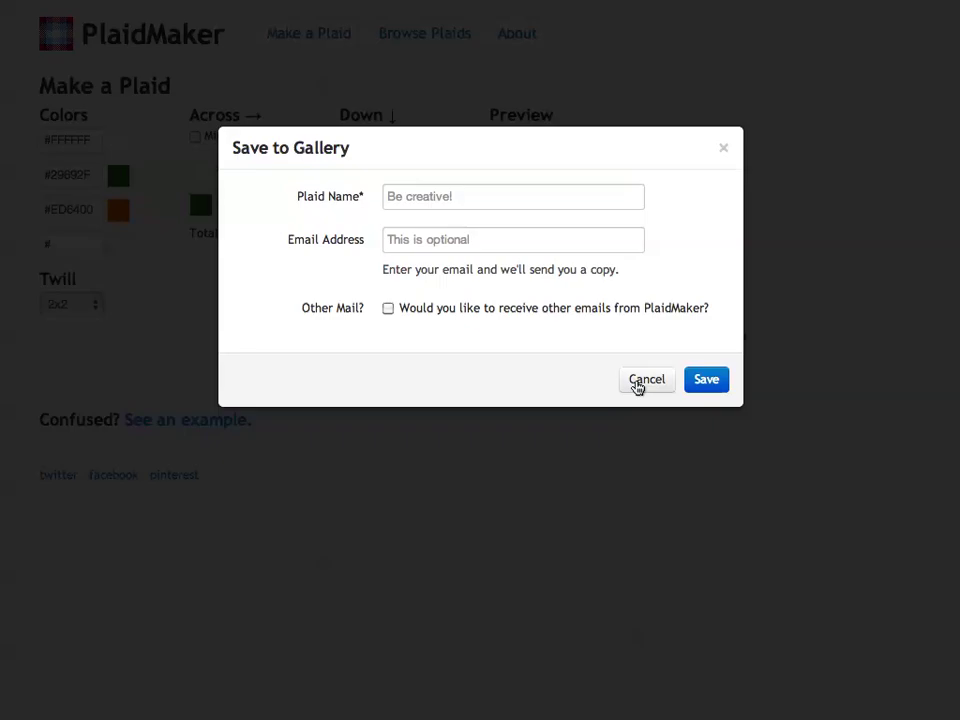
left_click(503, 205)
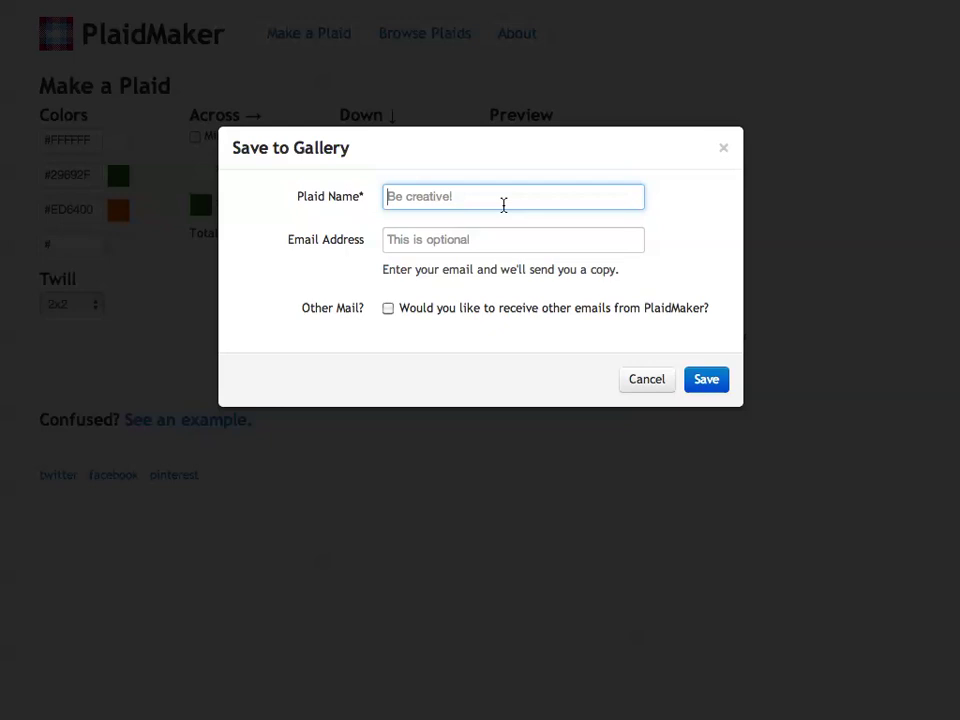
type("PlaidMaker  Demo")
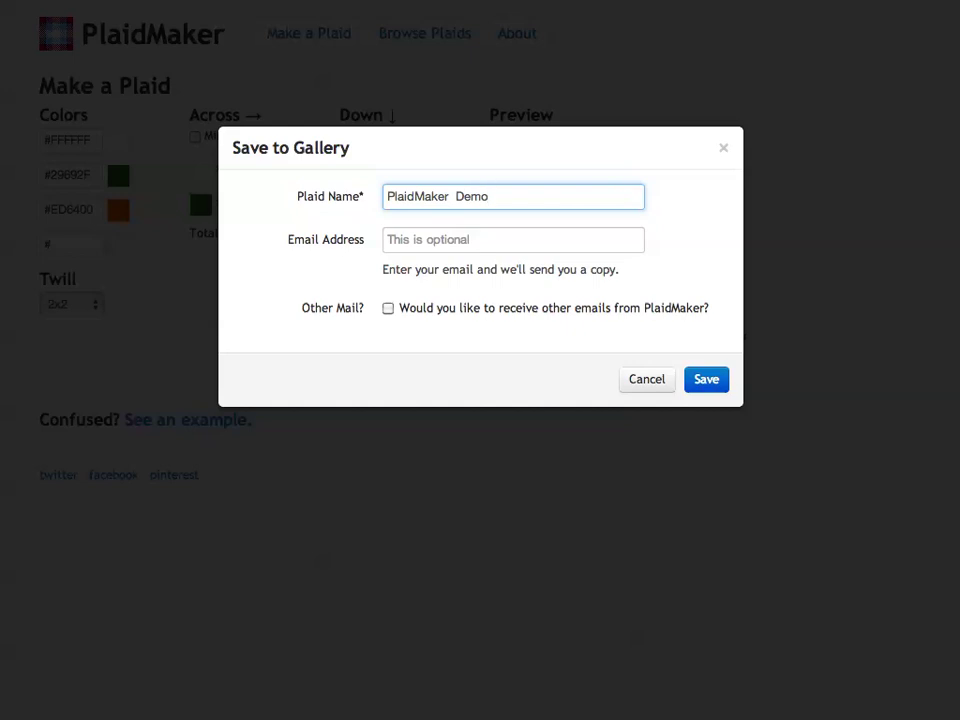
left_click(708, 382)
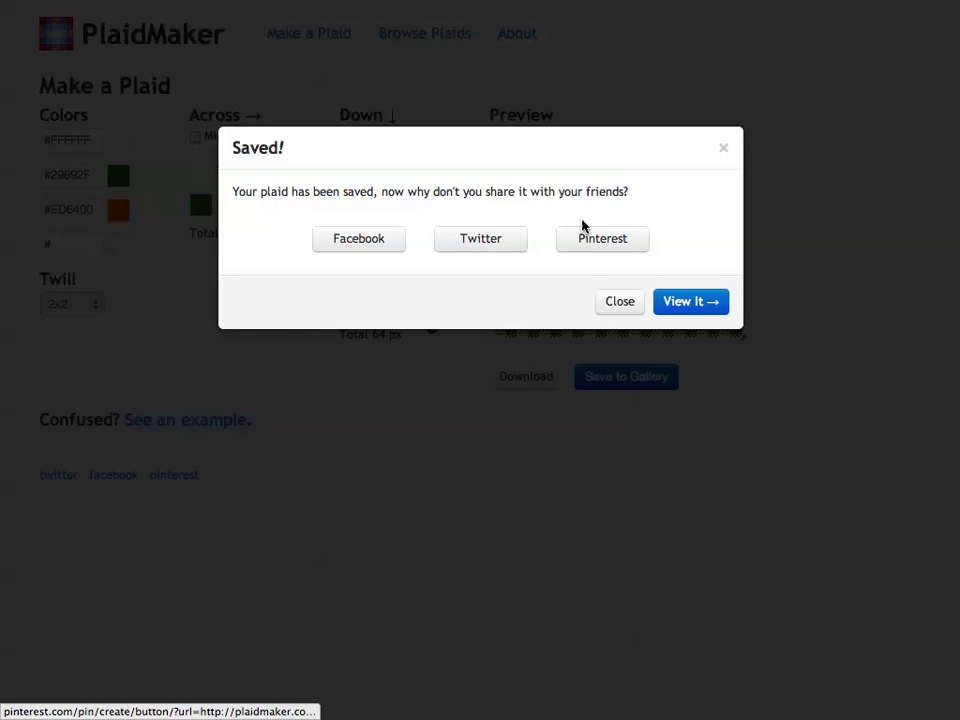
View the saved PlaidMaker Demo plaid, shown at the head of the Browse gallery grid.
left_click(688, 300)
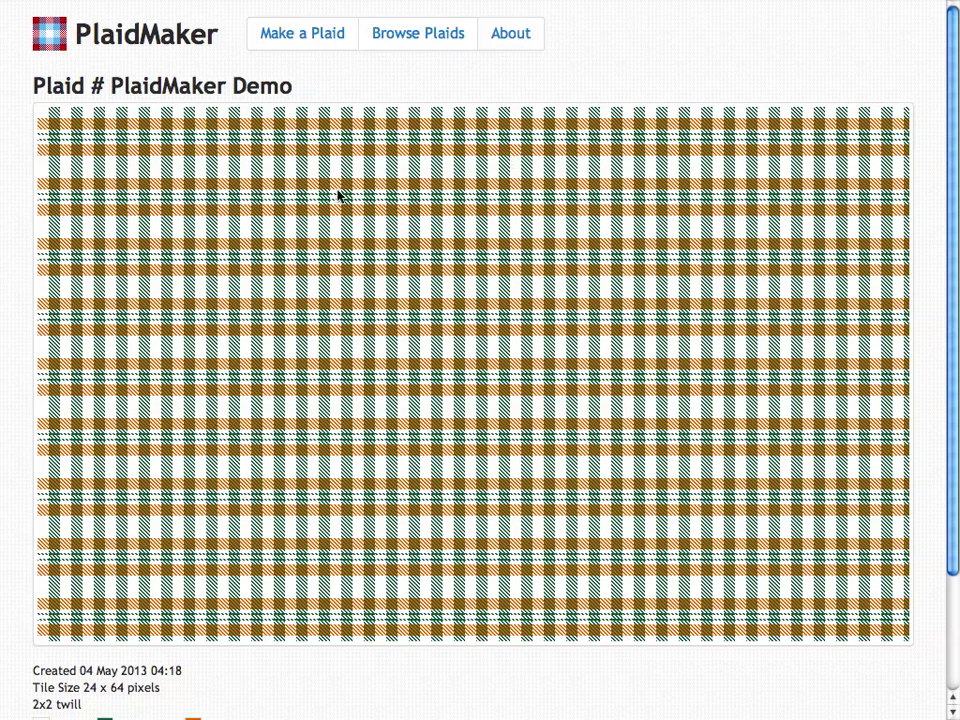
scroll(338, 196, "down", 3)
scroll(339, 195, "up", 3)
Browse the saved plaids gallery and open the yellow Gsq 801 1x1 twill check.
left_click(416, 40)
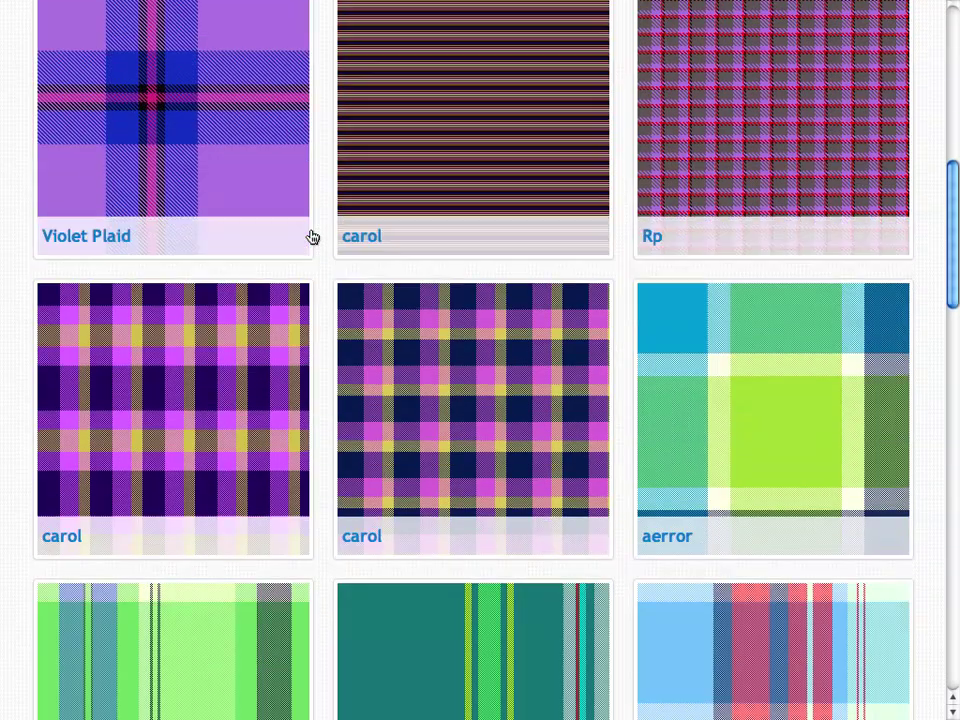
scroll(312, 237, "down", 6)
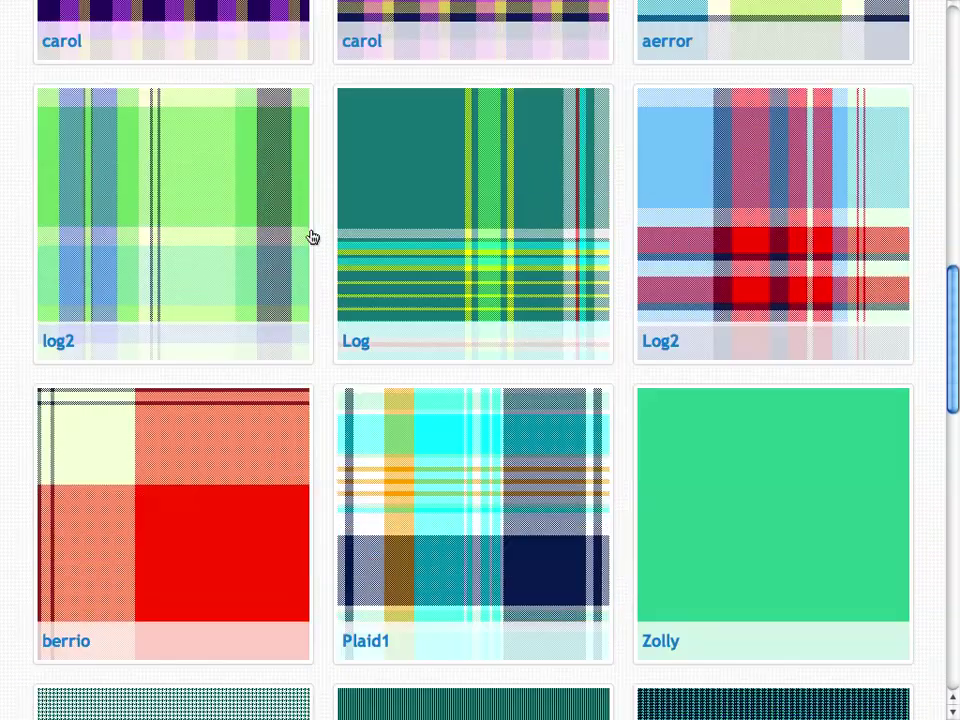
scroll(312, 237, "down", 7)
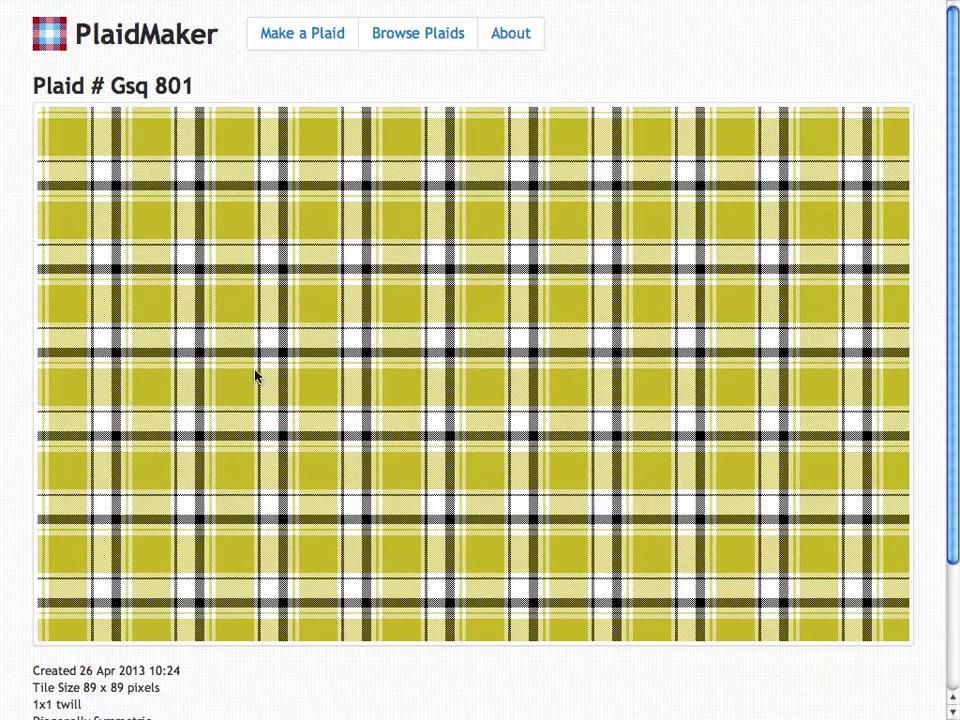
scroll(255, 376, "down", 3)
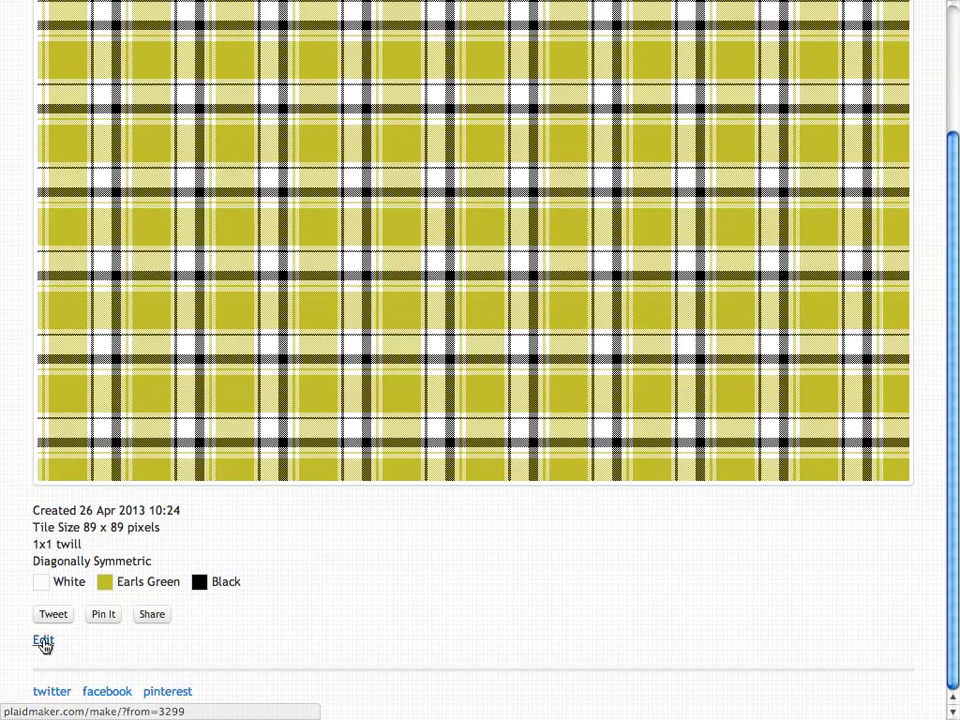
Load Gsq 801 into the editor and swap its olive #C9B93B colour for dark green #367A0C.
left_click(43, 641)
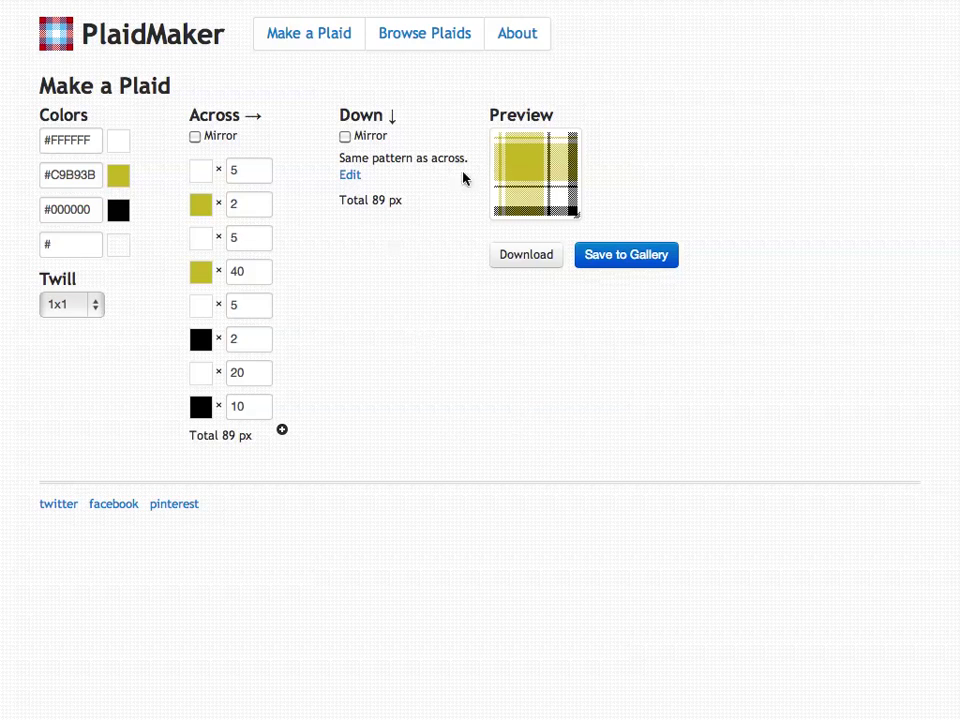
left_click(120, 179)
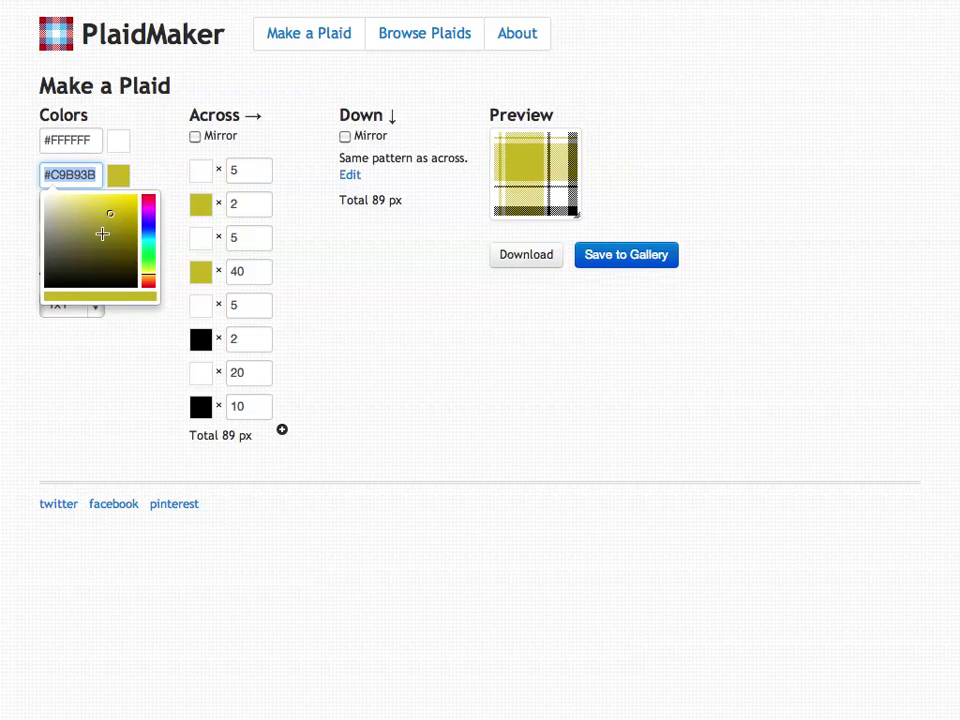
left_click(145, 224)
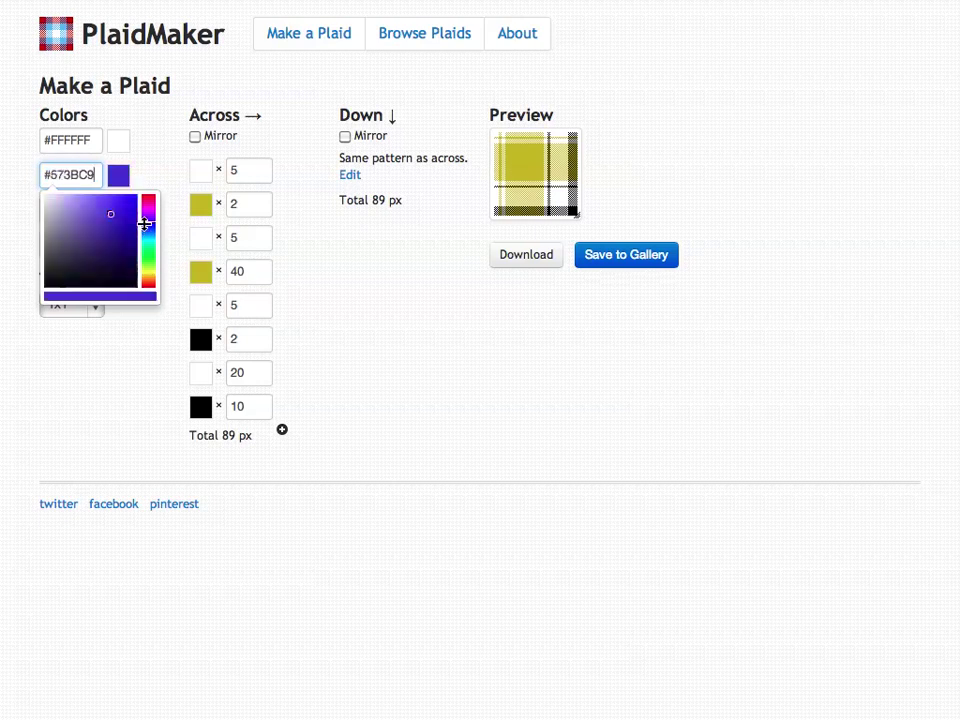
left_click_drag(145, 224, 128, 242)
left_click(120, 247)
left_click(396, 309)
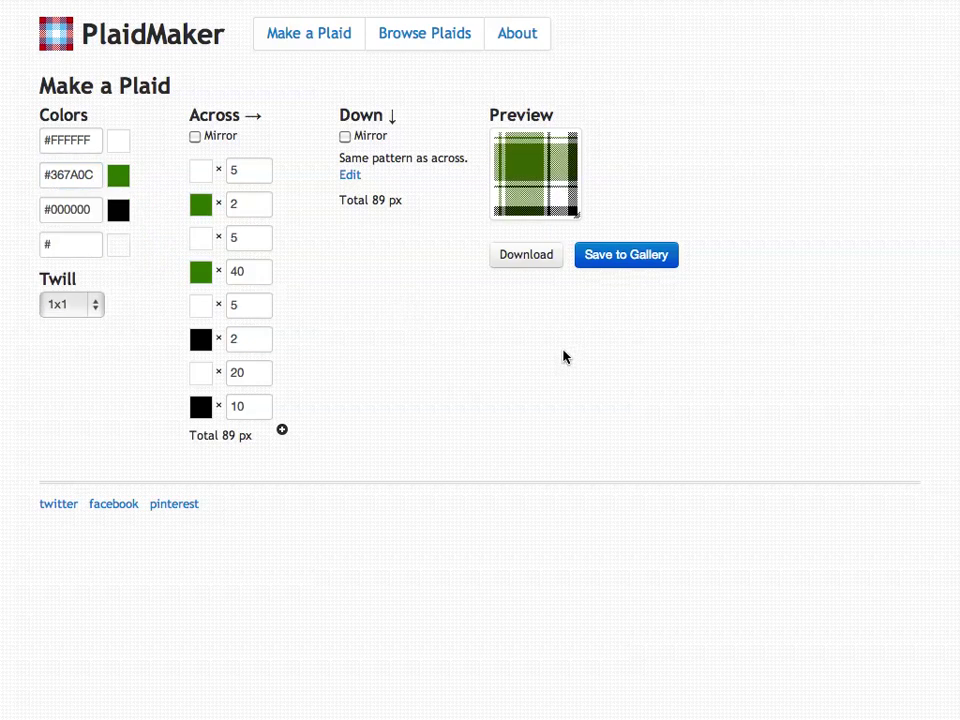
Enlarge the green check preview, then load the teal #158787 gallery plaid into the editor.
left_click_drag(573, 211, 748, 429)
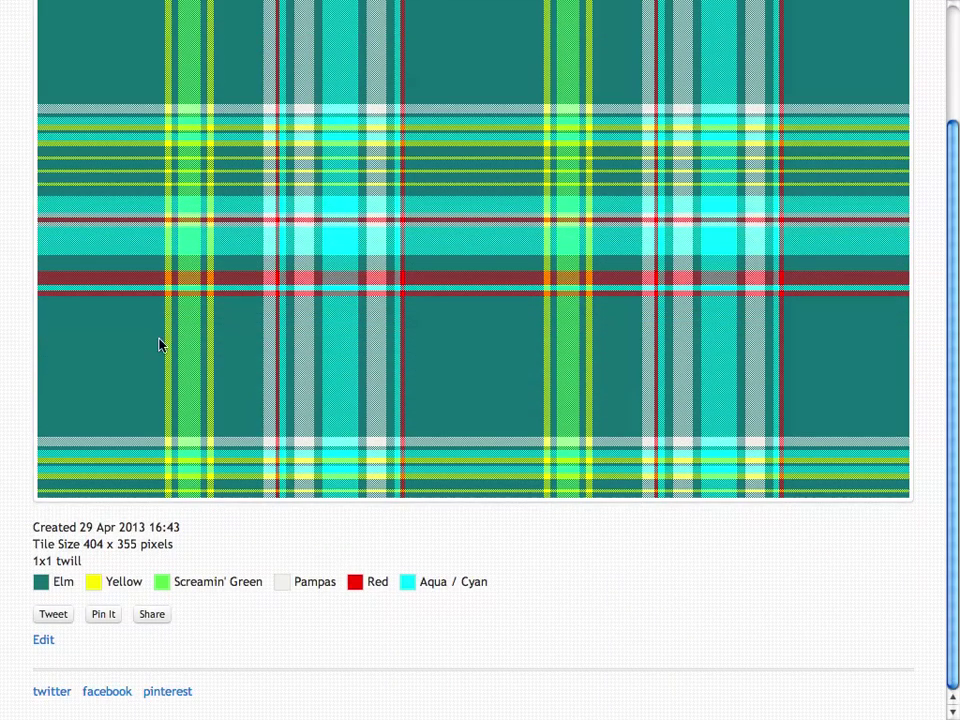
left_click(43, 639)
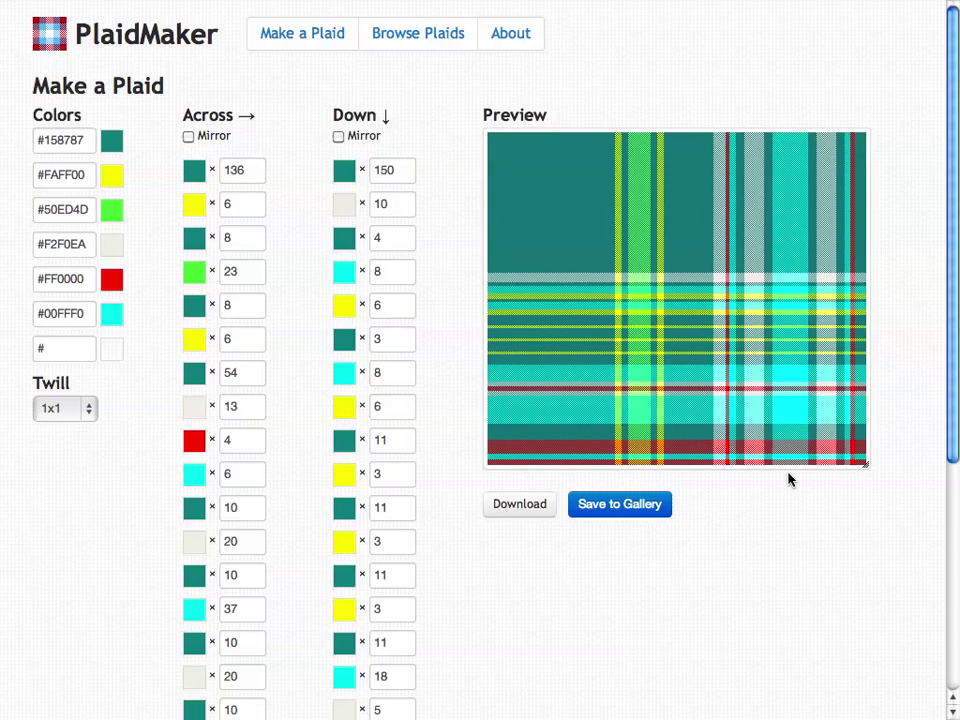